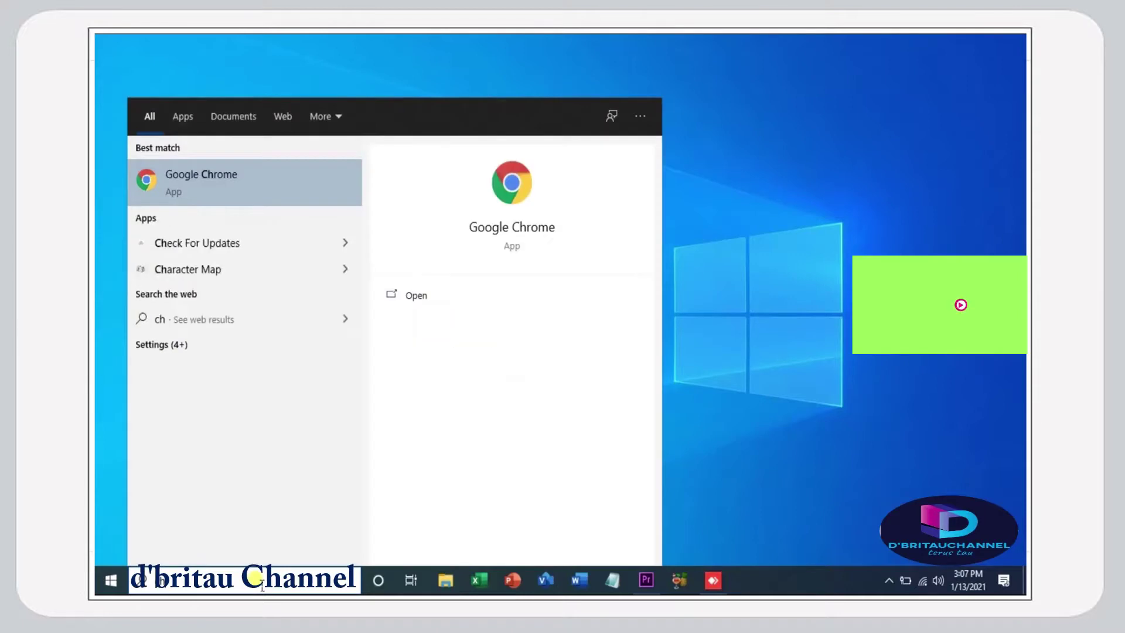
- Launch Google Chrome from the Start menu search to get a New Tab page
{"action": "key", "text": "Escape"}
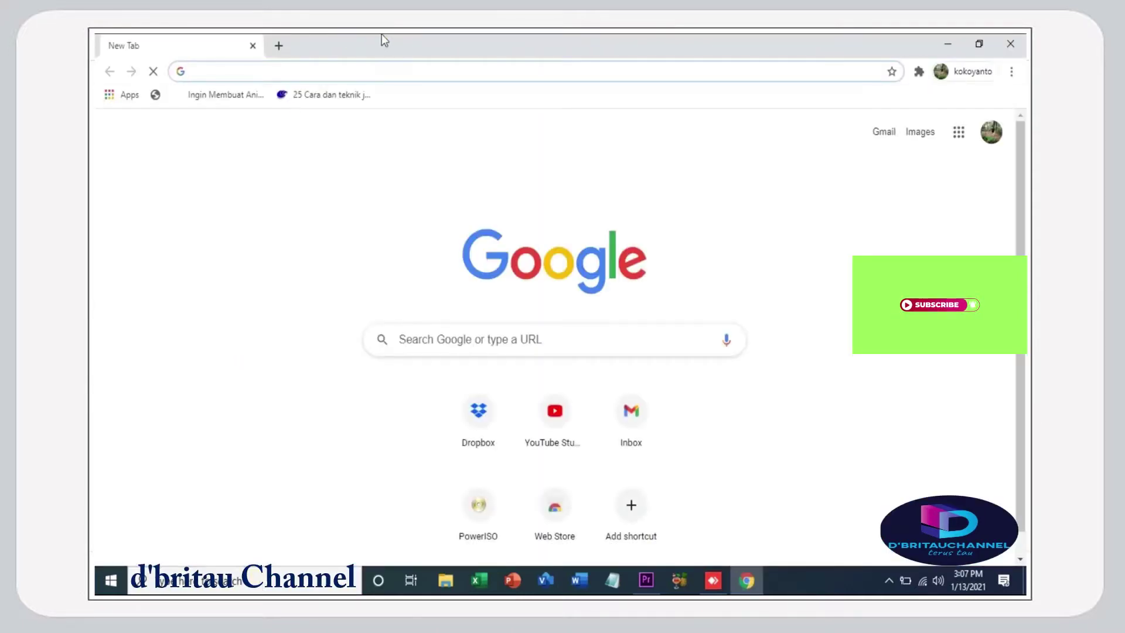
- Search Google for 'anydesk' and open the official AnyDesk homepage at anydesk.com/en
{"action": "type", "text": "anydesk"}
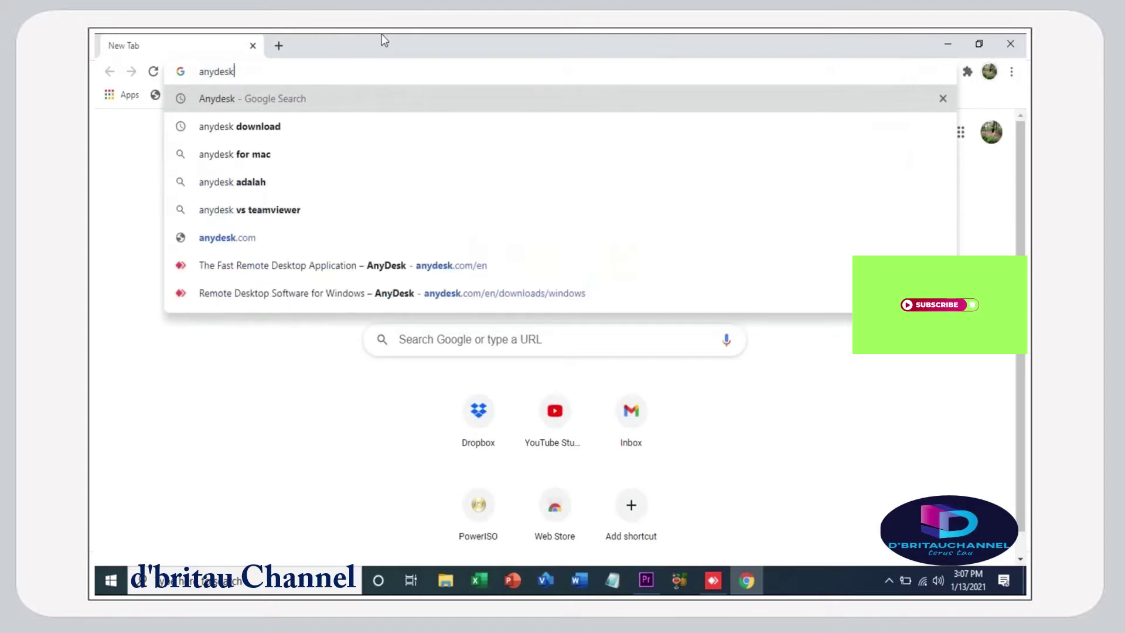
{"action": "key", "text": "Return"}
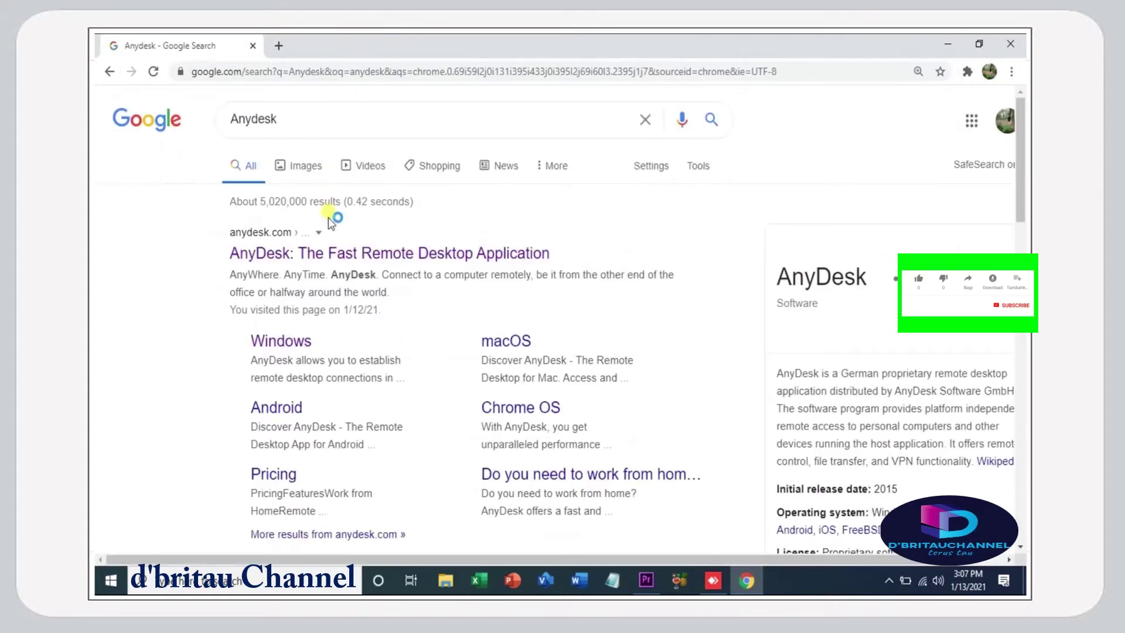
{"action": "left_click", "coordinate": [324, 252]}
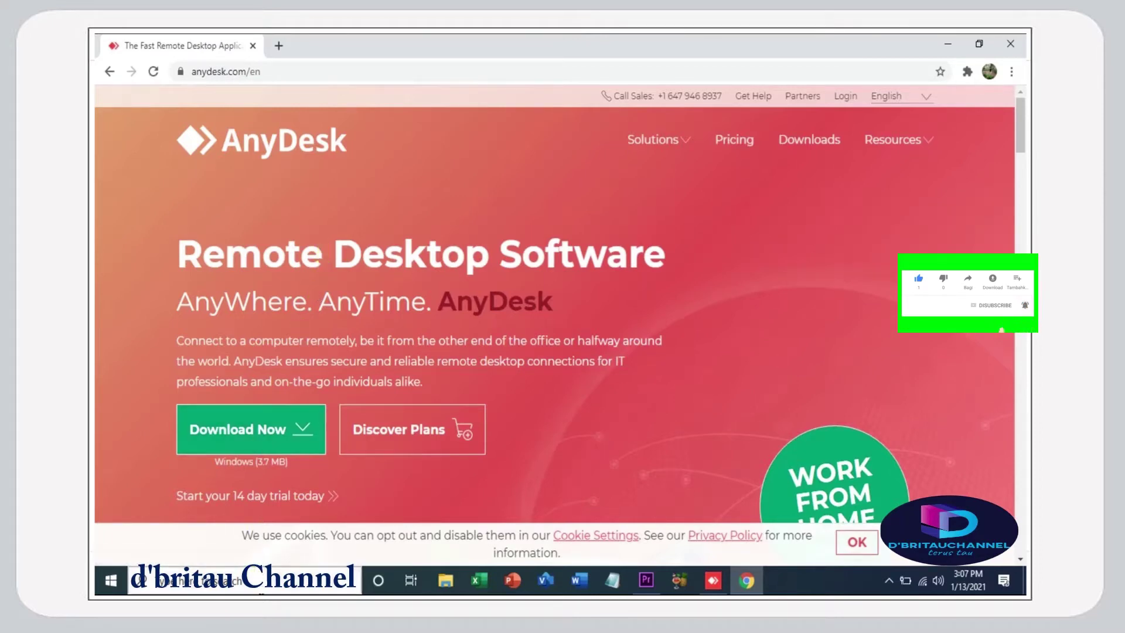
{"action": "left_click", "coordinate": [258, 580]}
{"action": "type", "text": "te"}
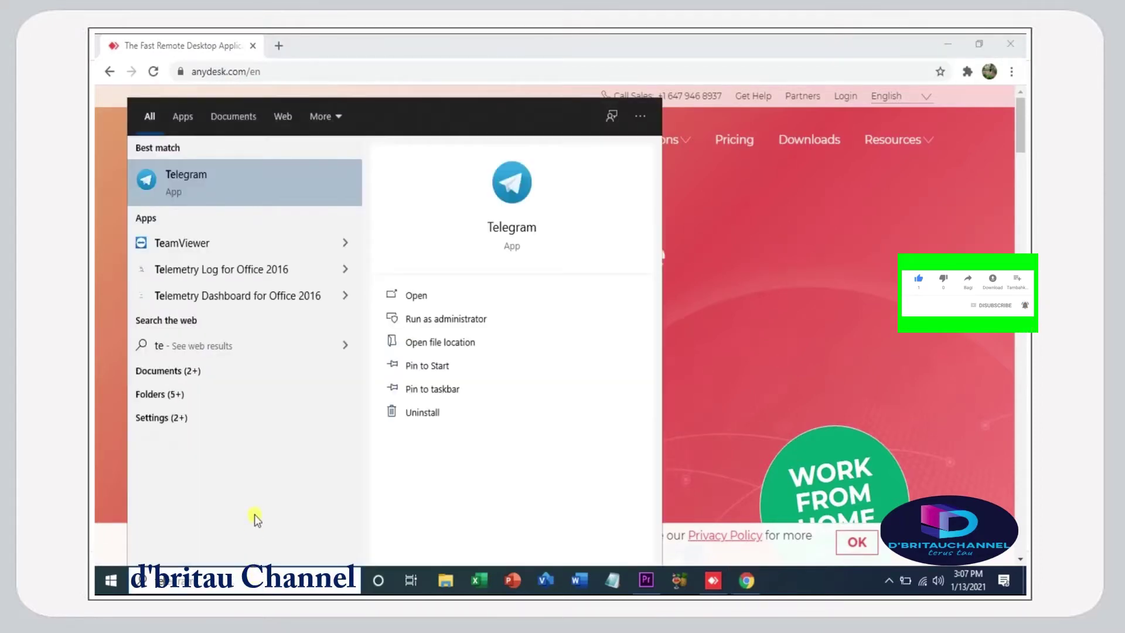
{"action": "type", "text": "a"}
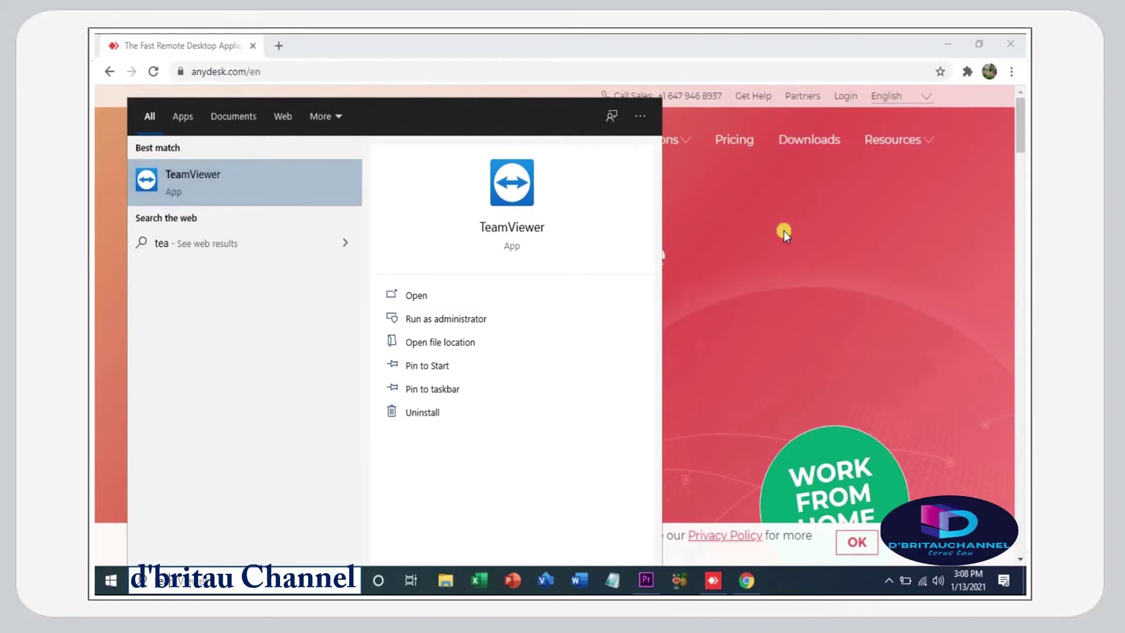
{"action": "left_click", "coordinate": [733, 209]}
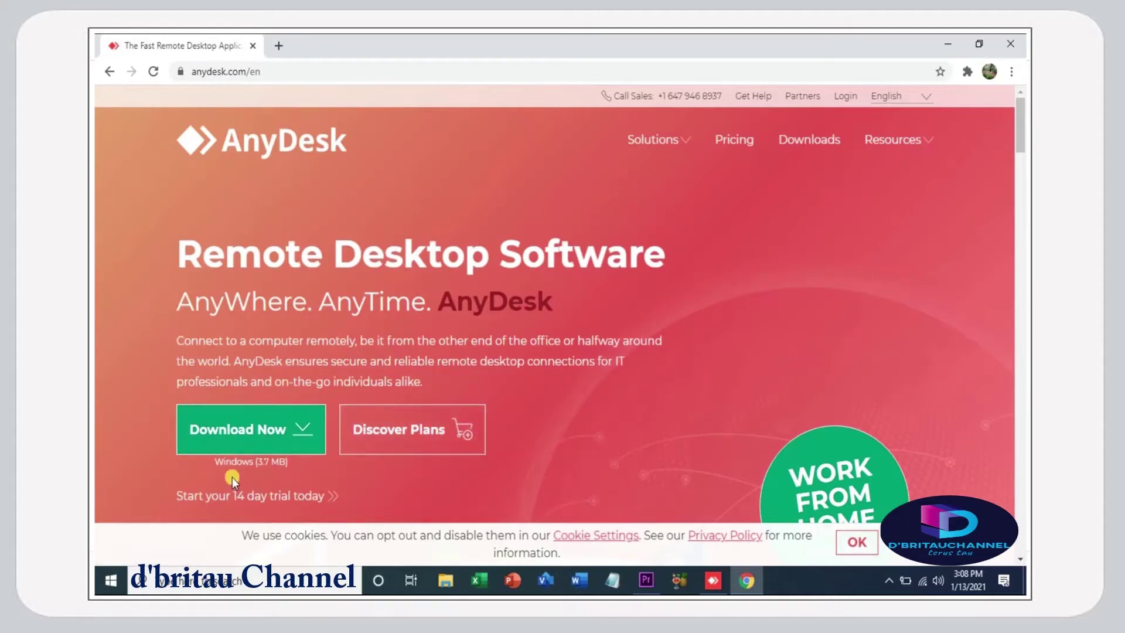
{"action": "left_click", "coordinate": [216, 581]}
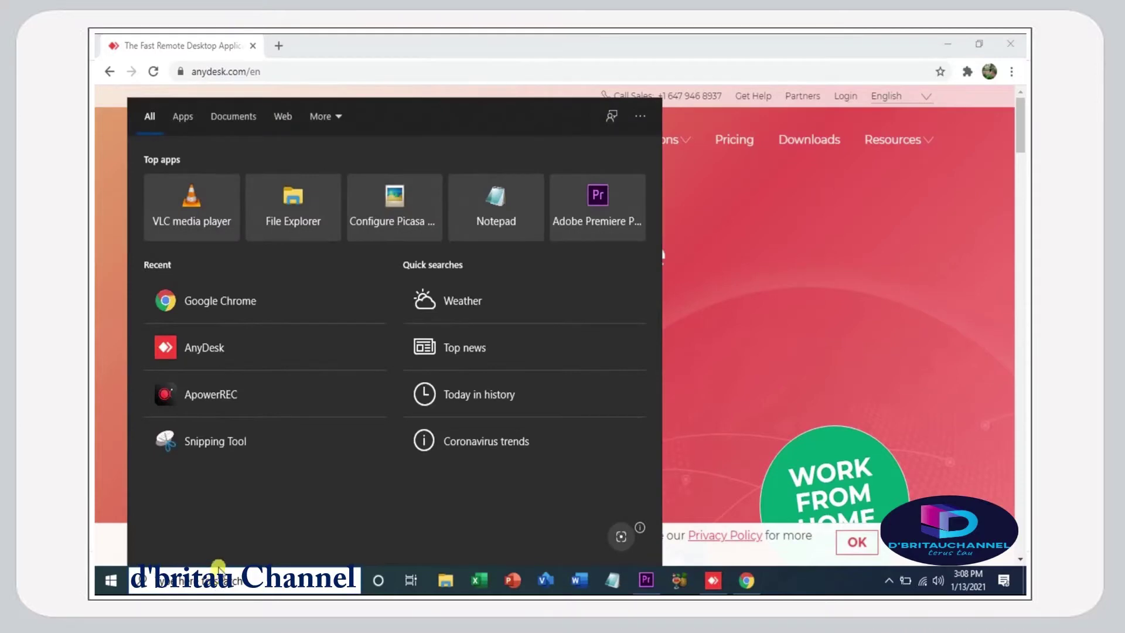
{"action": "type", "text": "tea"}
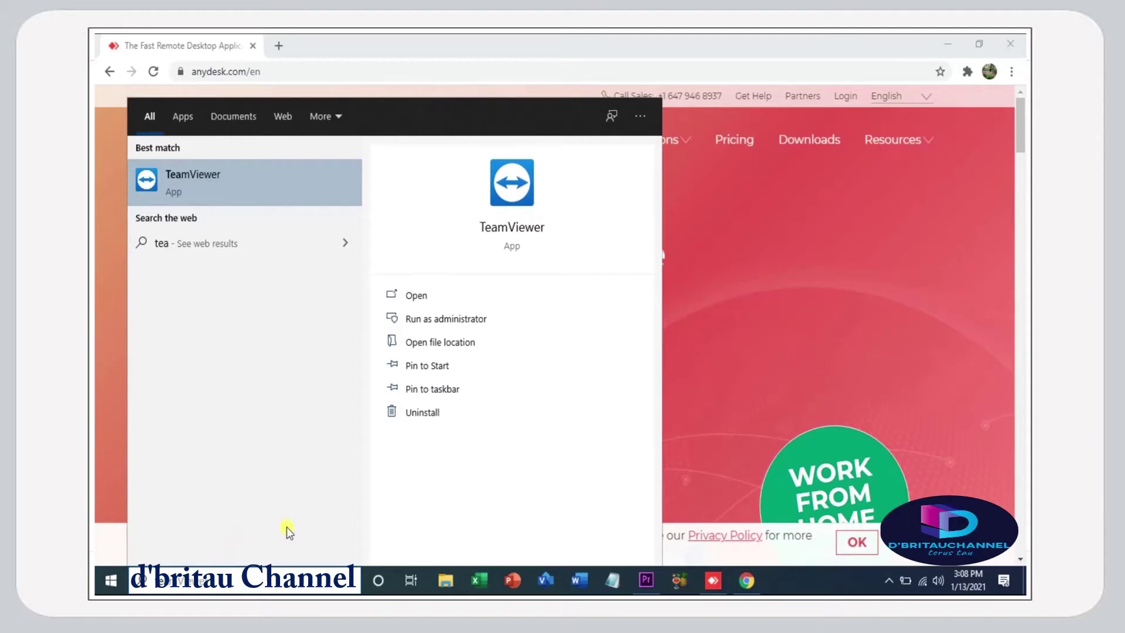
{"action": "left_click", "coordinate": [789, 255]}
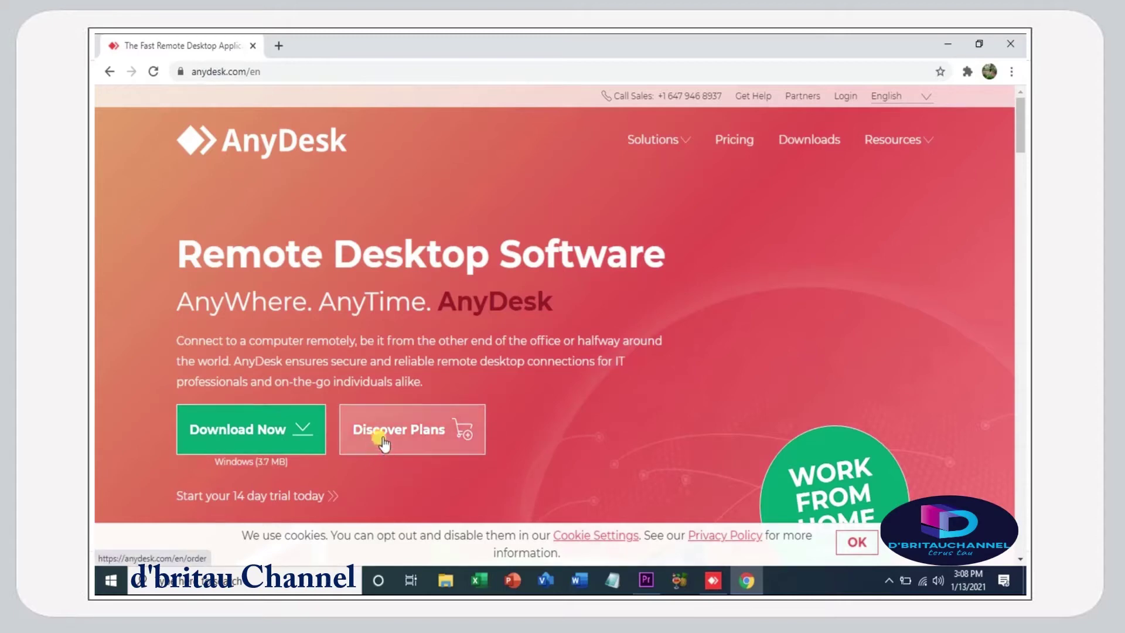
{"action": "left_click", "coordinate": [315, 431]}
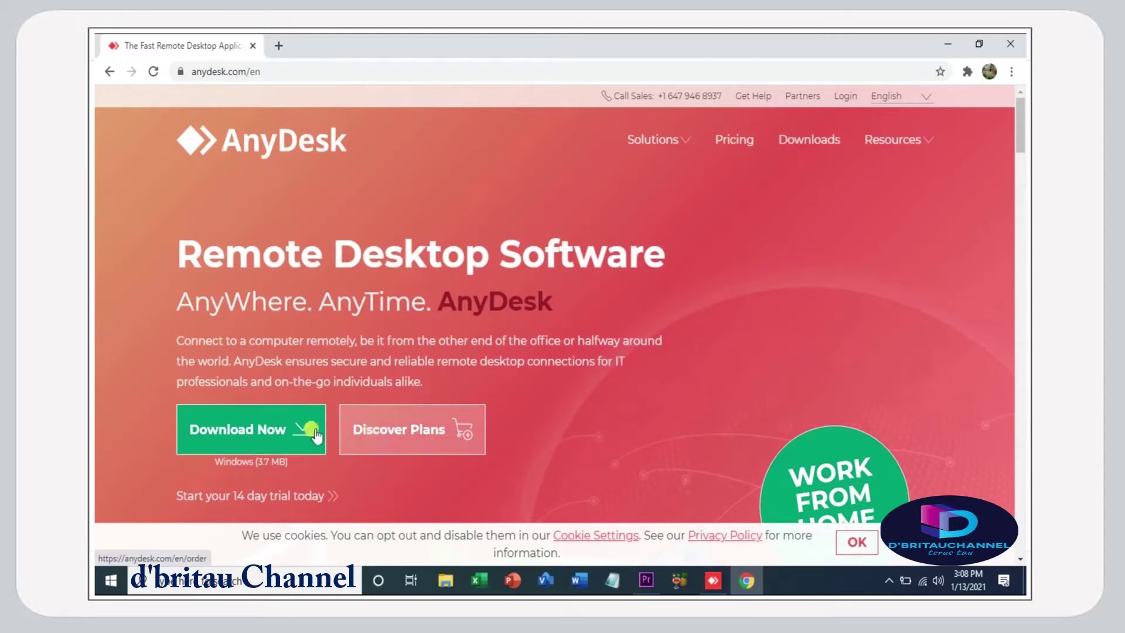
- Download the AnyDesk installer for Windows and run the downloaded AnyDesk (2).exe
{"action": "left_click", "coordinate": [261, 438]}
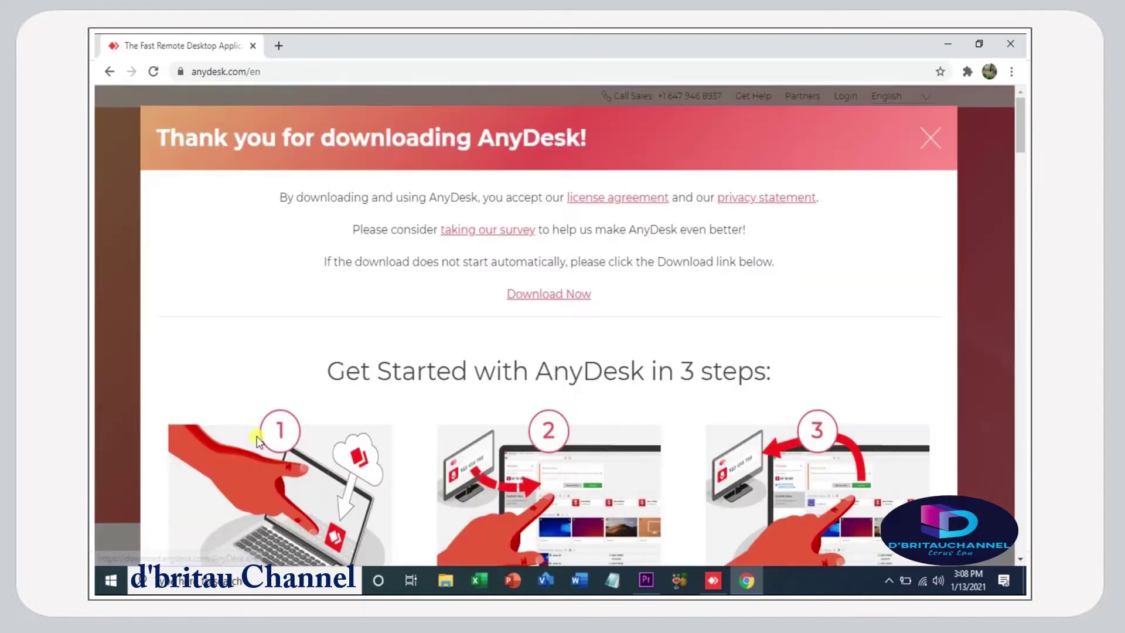
{"action": "scroll", "coordinate": [481, 290], "scroll_direction": "down", "scroll_amount": 1}
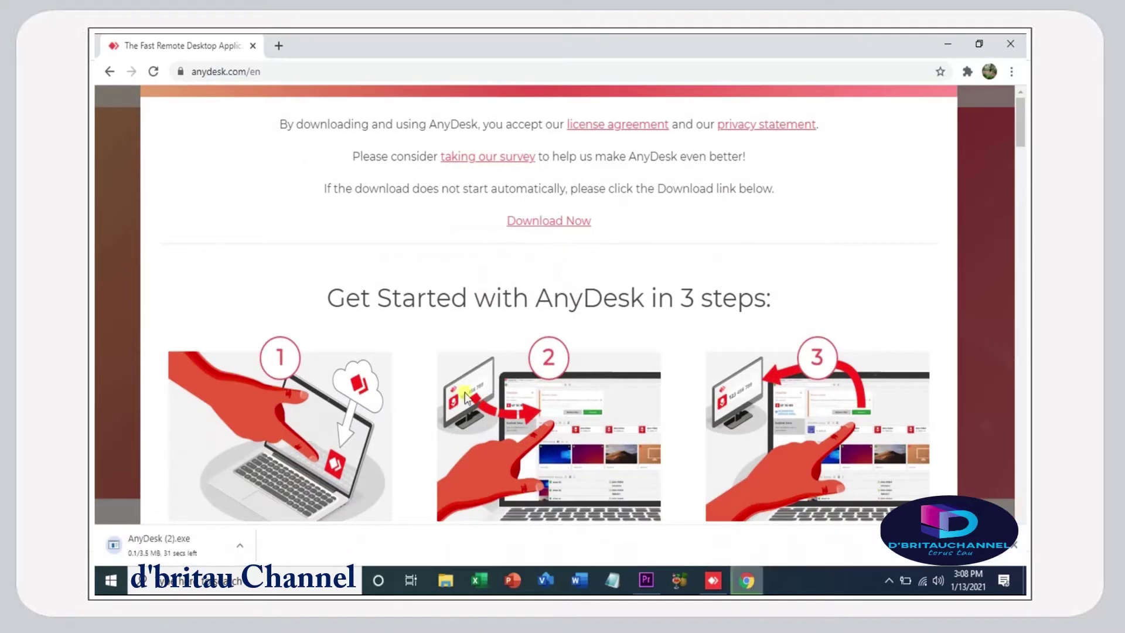
{"action": "left_click", "coordinate": [222, 553]}
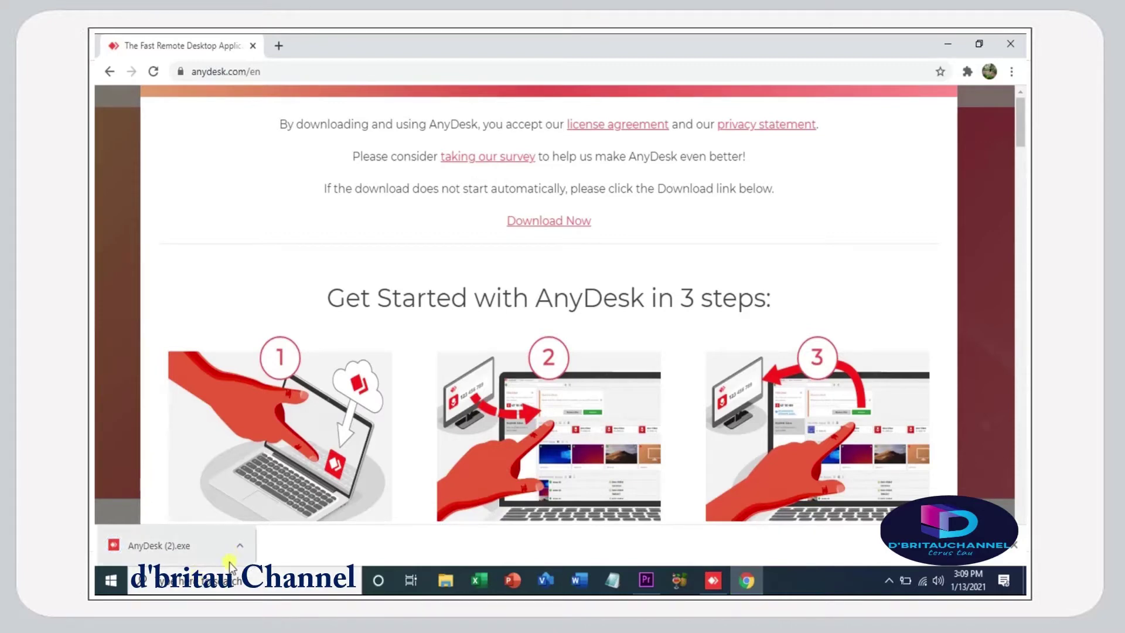
{"action": "left_click", "coordinate": [209, 553]}
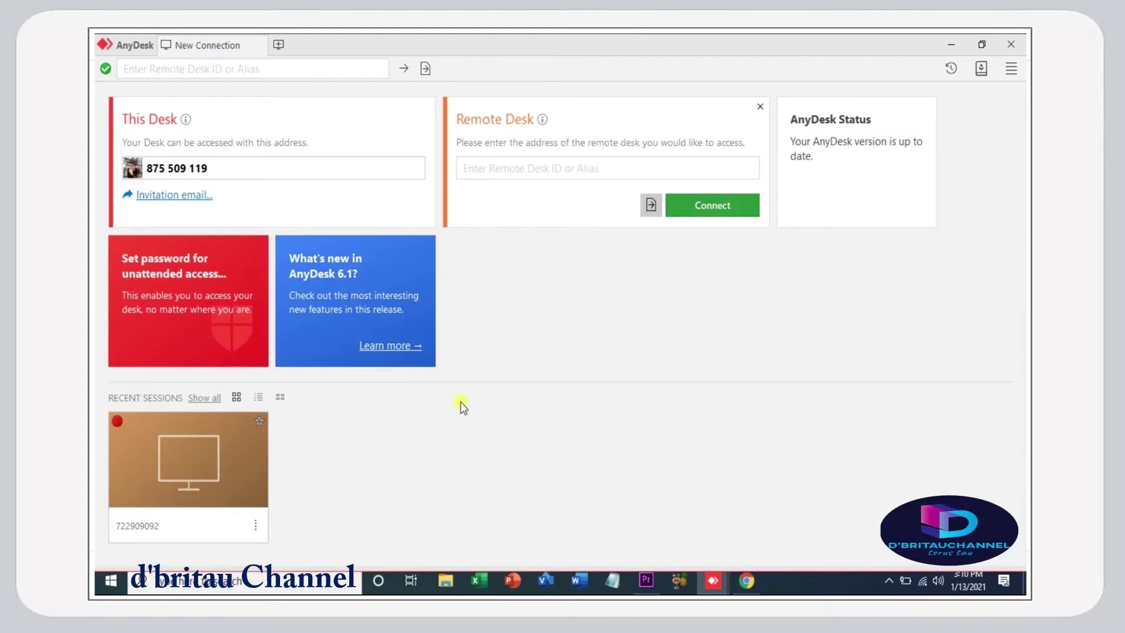
- Check this desk's address help, then open Security settings for the unattended-access password
{"action": "left_click", "coordinate": [222, 169]}
{"action": "mouse_move", "coordinate": [713, 580]}
{"action": "left_click", "coordinate": [730, 540]}
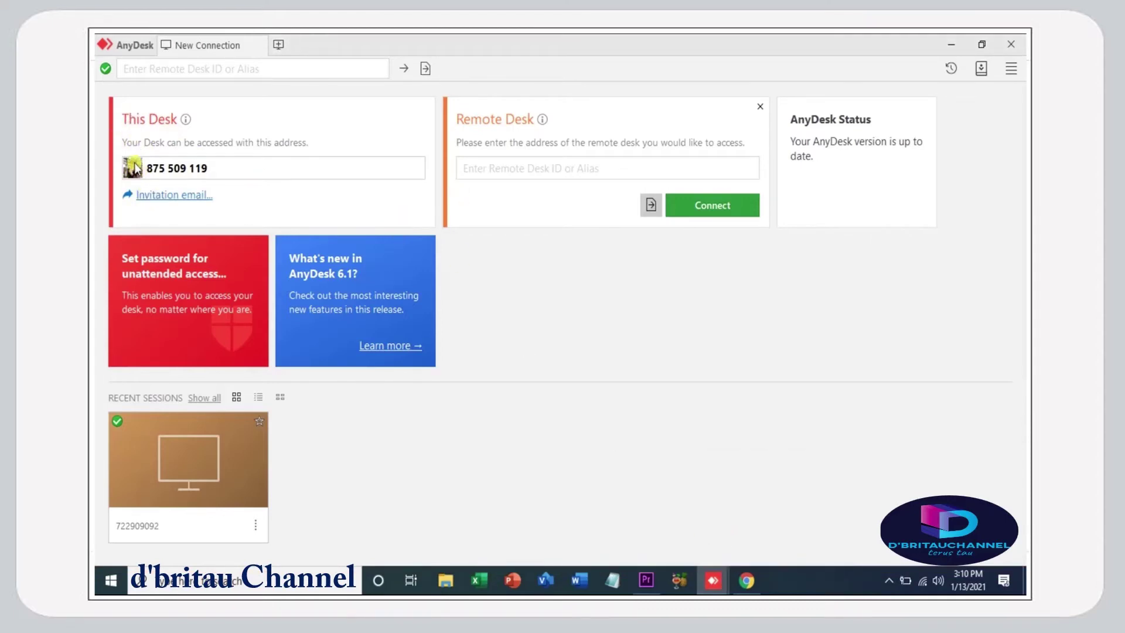
{"action": "left_click", "coordinate": [184, 121]}
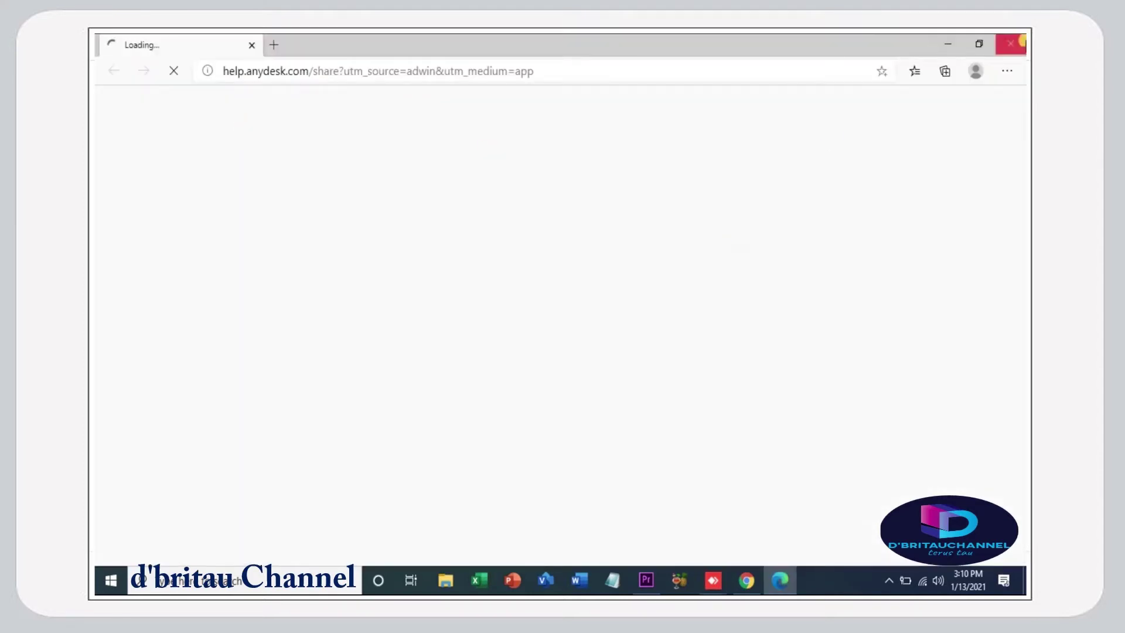
{"action": "left_click", "coordinate": [1011, 44]}
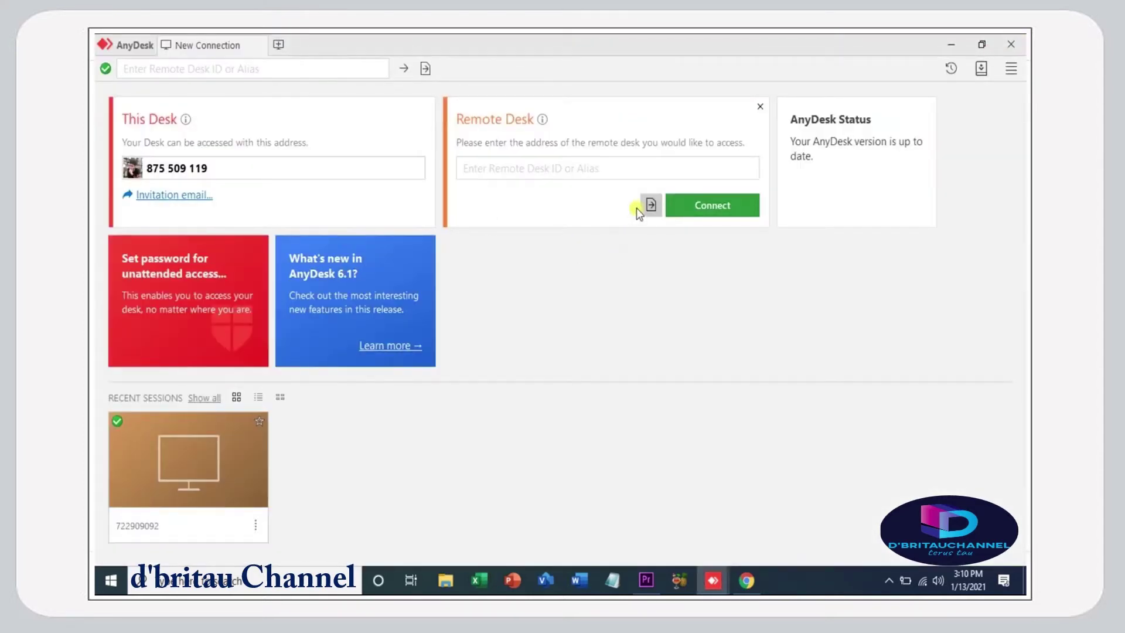
{"action": "left_click", "coordinate": [186, 303]}
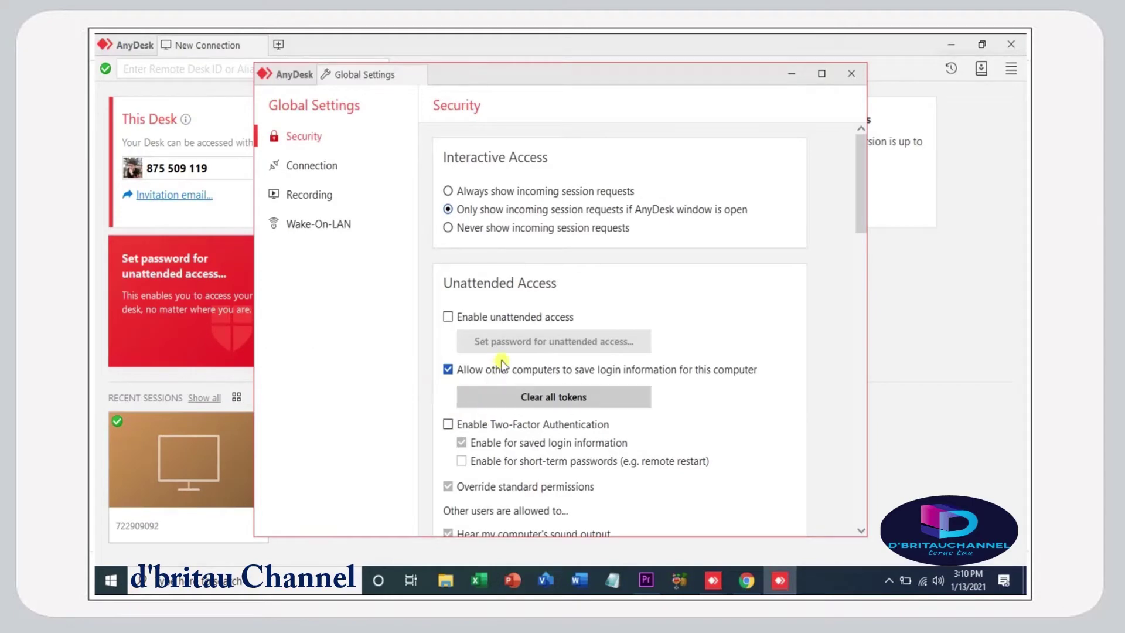
- Enable unattended access, enter and confirm a safe-rated password, and apply it
{"action": "left_click", "coordinate": [448, 316]}
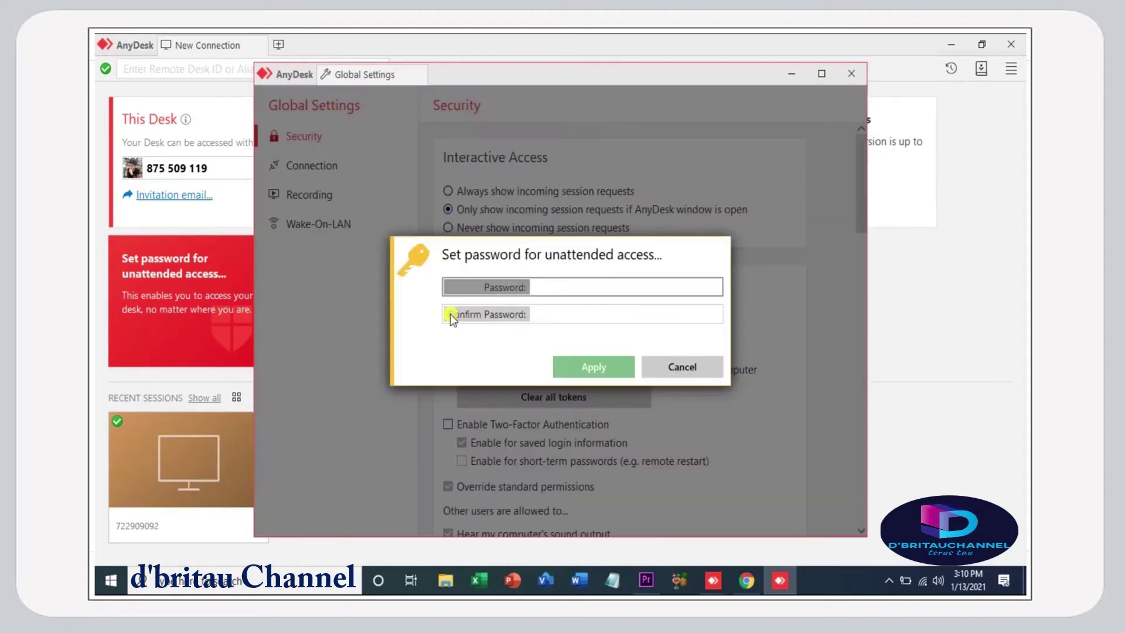
{"action": "left_click", "coordinate": [613, 286]}
{"action": "type", "text": "1"}
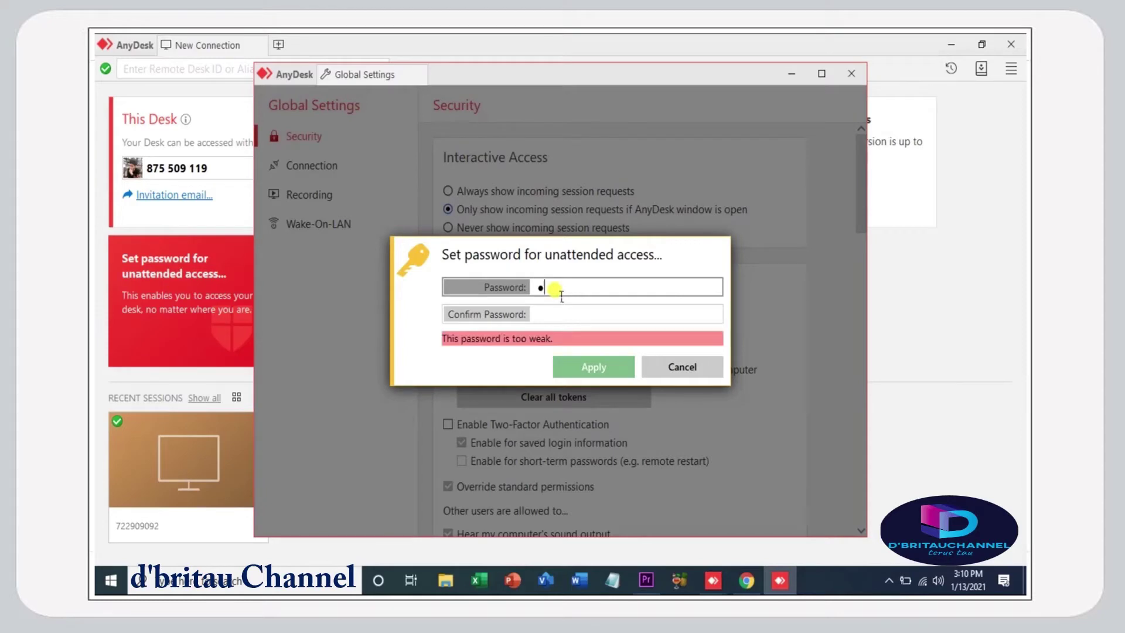
{"action": "key", "text": "BackSpace"}
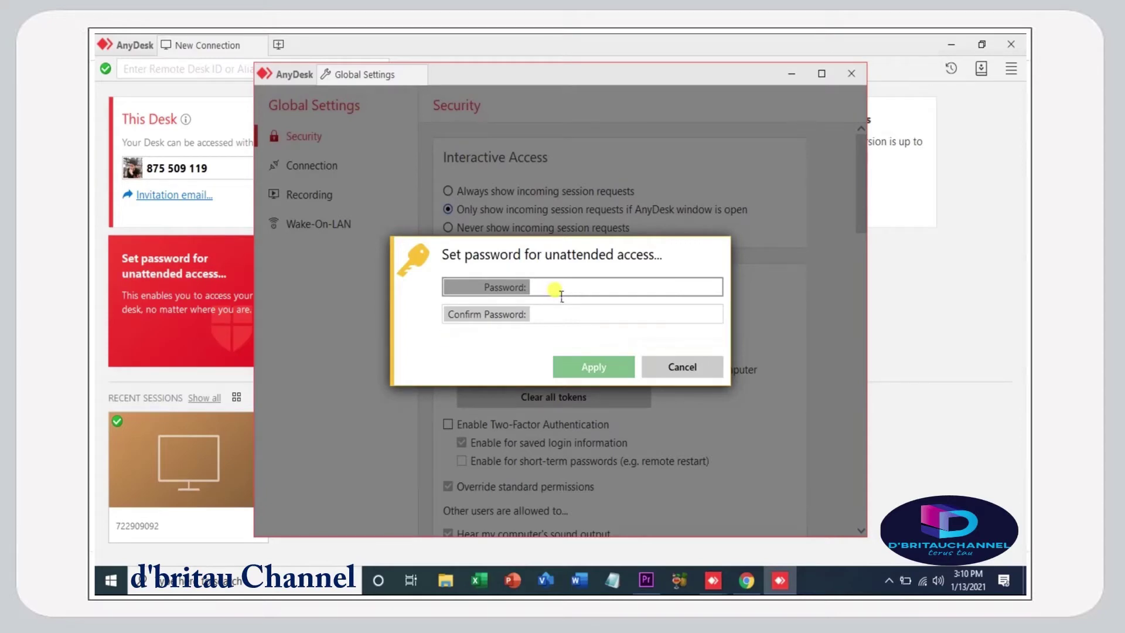
{"action": "type", "text": "aaa"}
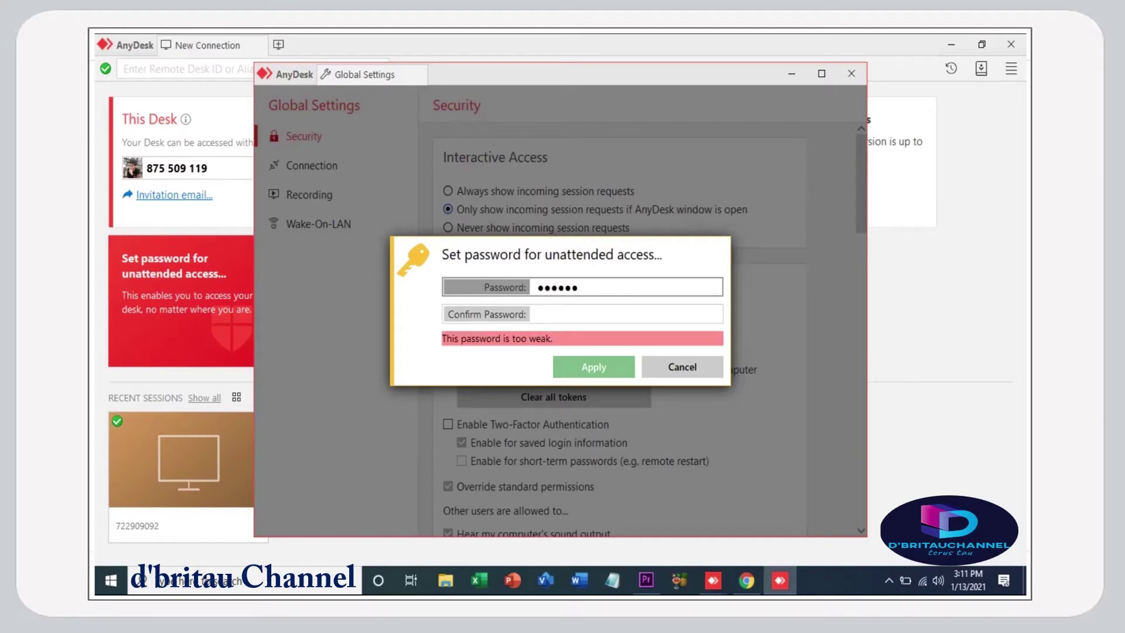
{"action": "type", "text": "aaaaaa"}
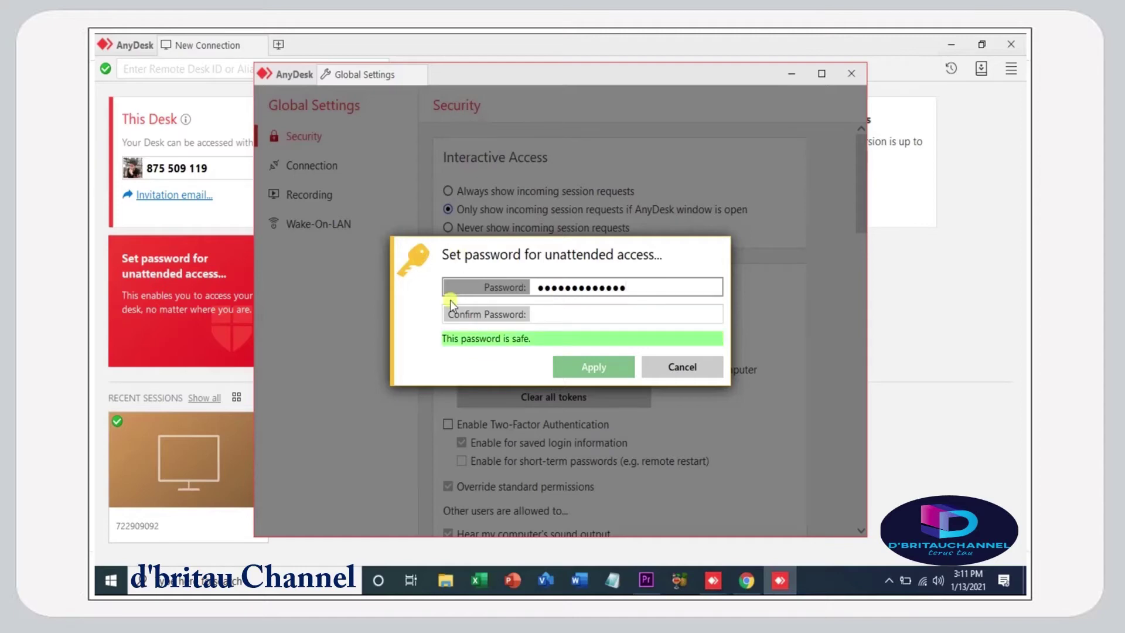
{"action": "left_click", "coordinate": [542, 314]}
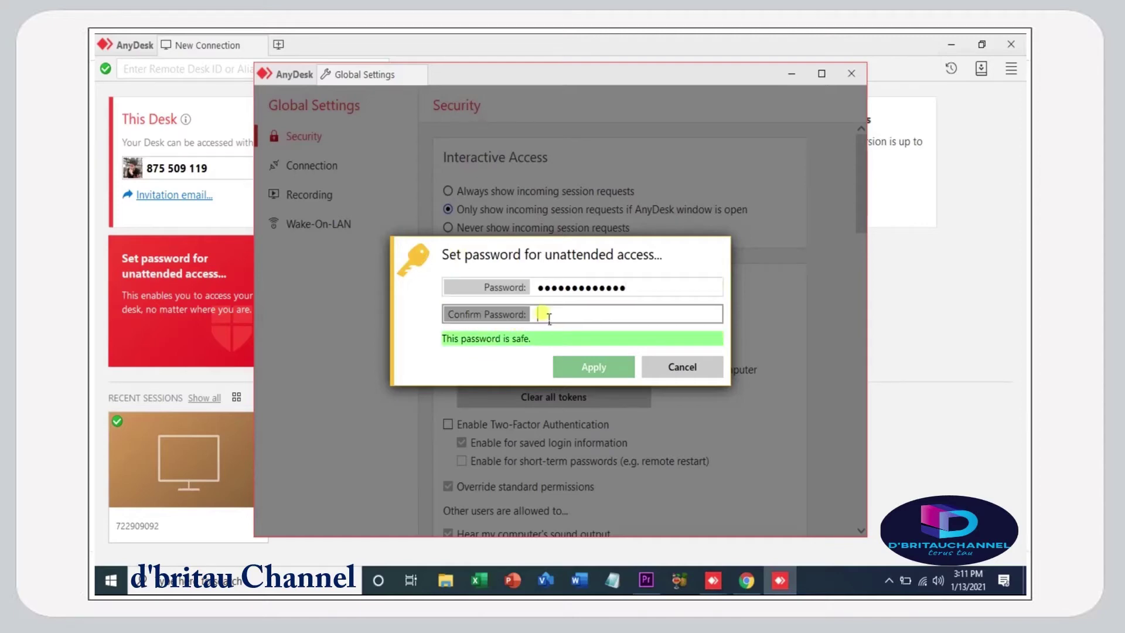
{"action": "type", "text": "aaa"}
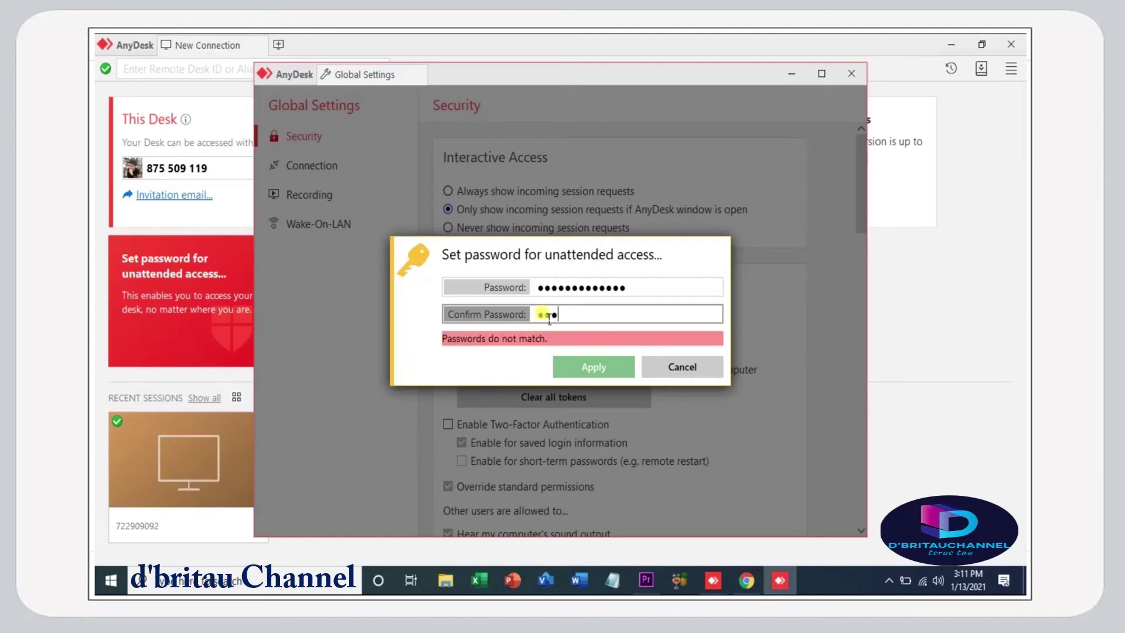
{"action": "type", "text": "aaaaaaaaaa"}
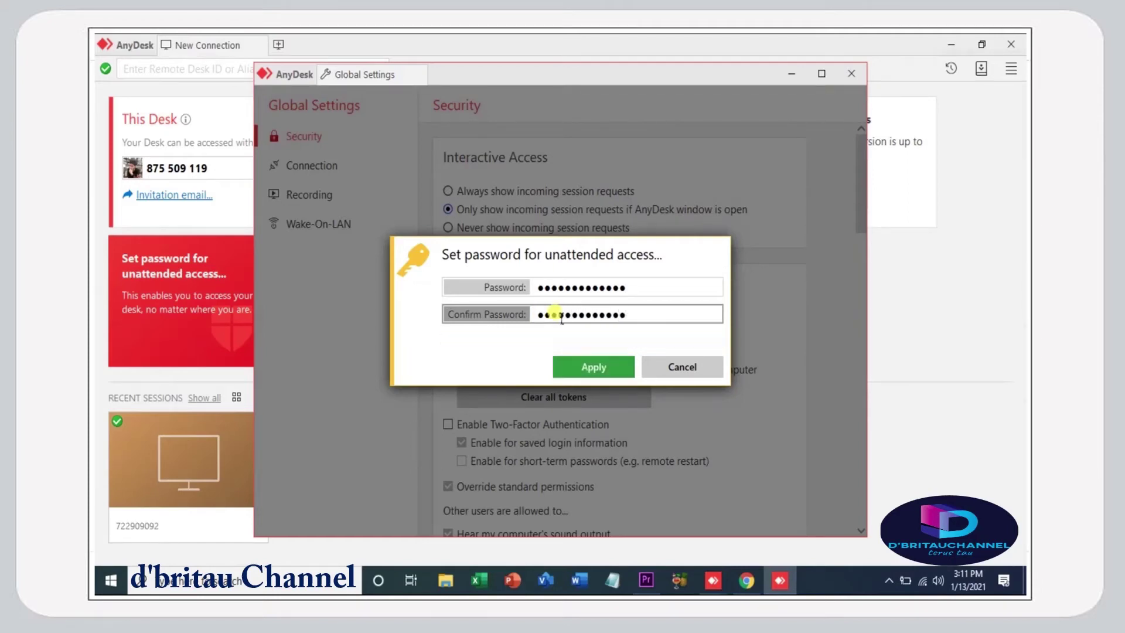
{"action": "left_click", "coordinate": [605, 368]}
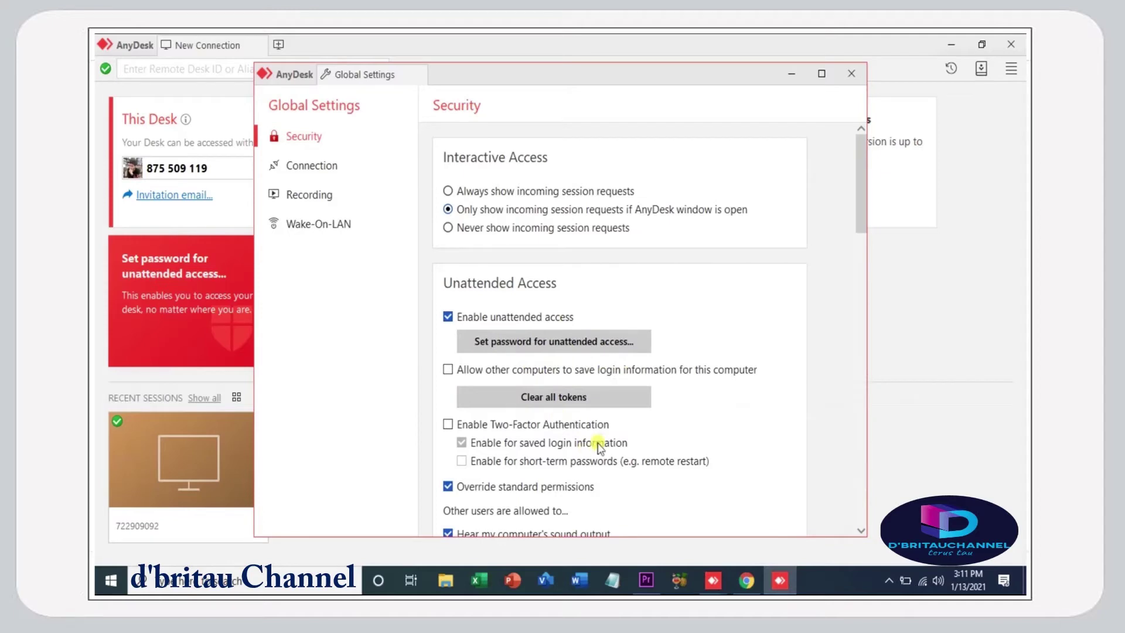
- Review the Security permissions, then open the Recording page of Global Settings
{"action": "scroll", "coordinate": [492, 501], "scroll_direction": "down", "scroll_amount": 5}
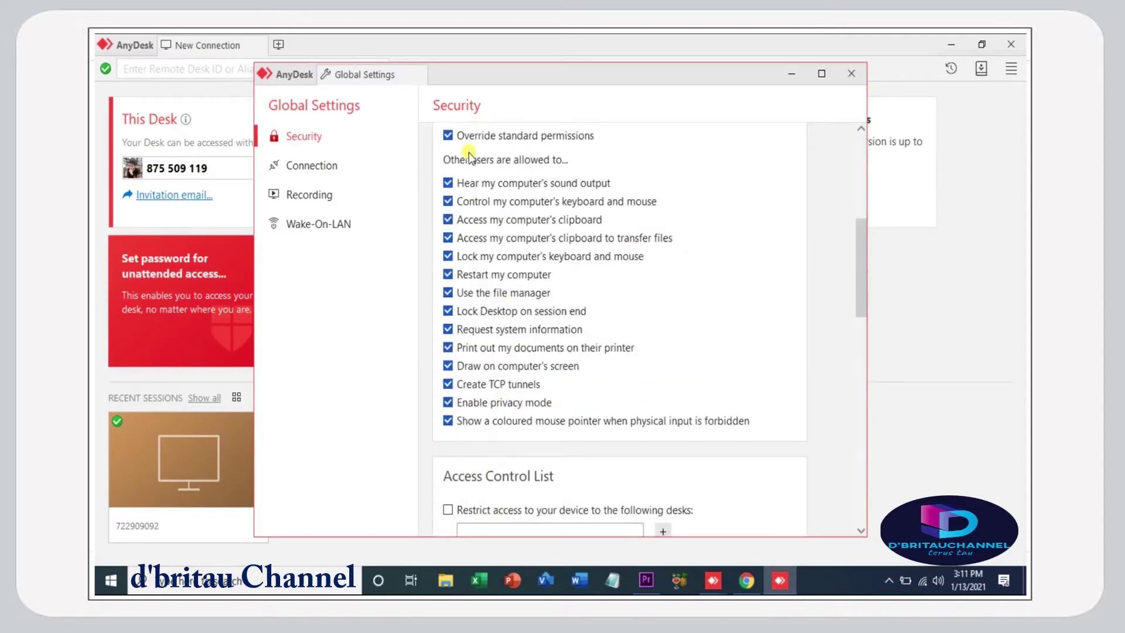
{"action": "scroll", "coordinate": [468, 154], "scroll_direction": "up", "scroll_amount": 3}
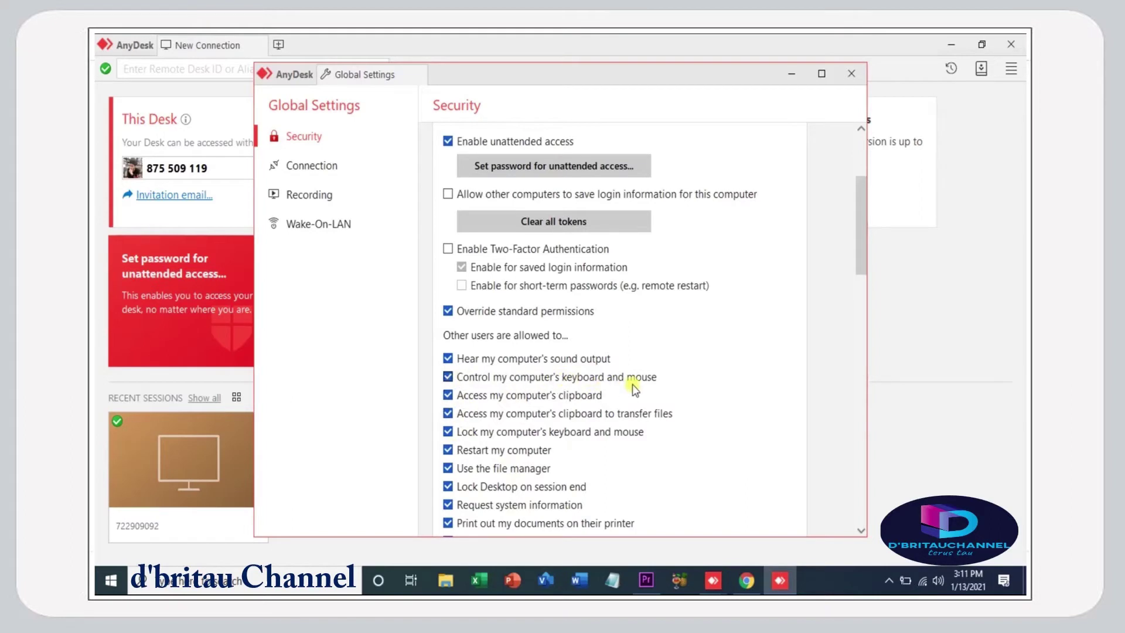
{"action": "scroll", "coordinate": [615, 436], "scroll_direction": "down", "scroll_amount": 3}
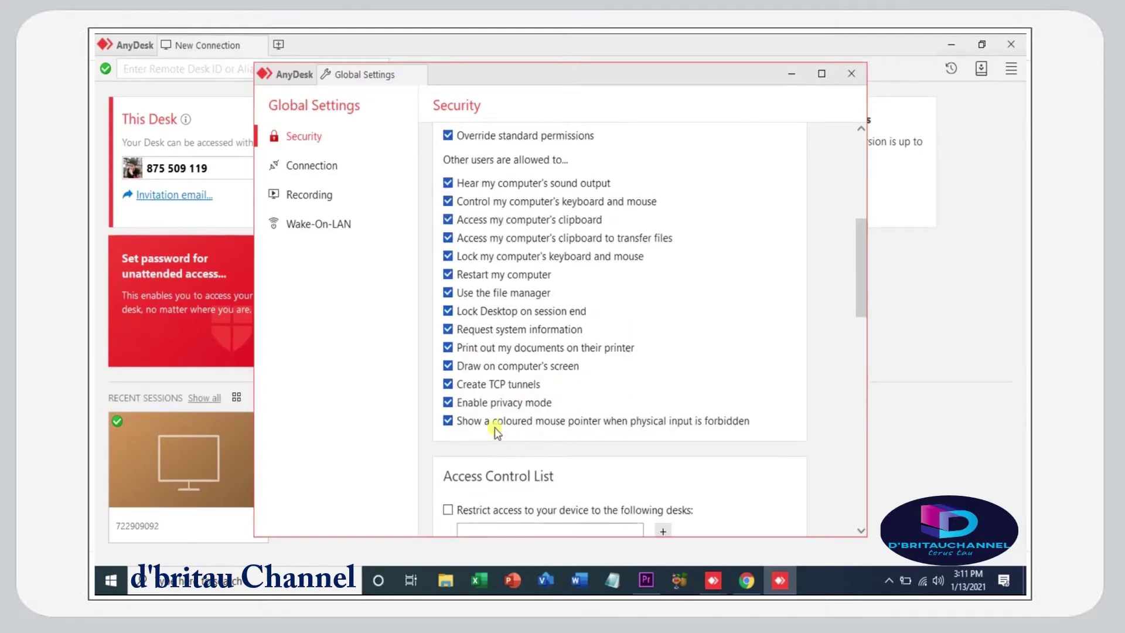
{"action": "scroll", "coordinate": [471, 434], "scroll_direction": "down", "scroll_amount": 3}
{"action": "scroll", "coordinate": [485, 469], "scroll_direction": "up", "scroll_amount": 9}
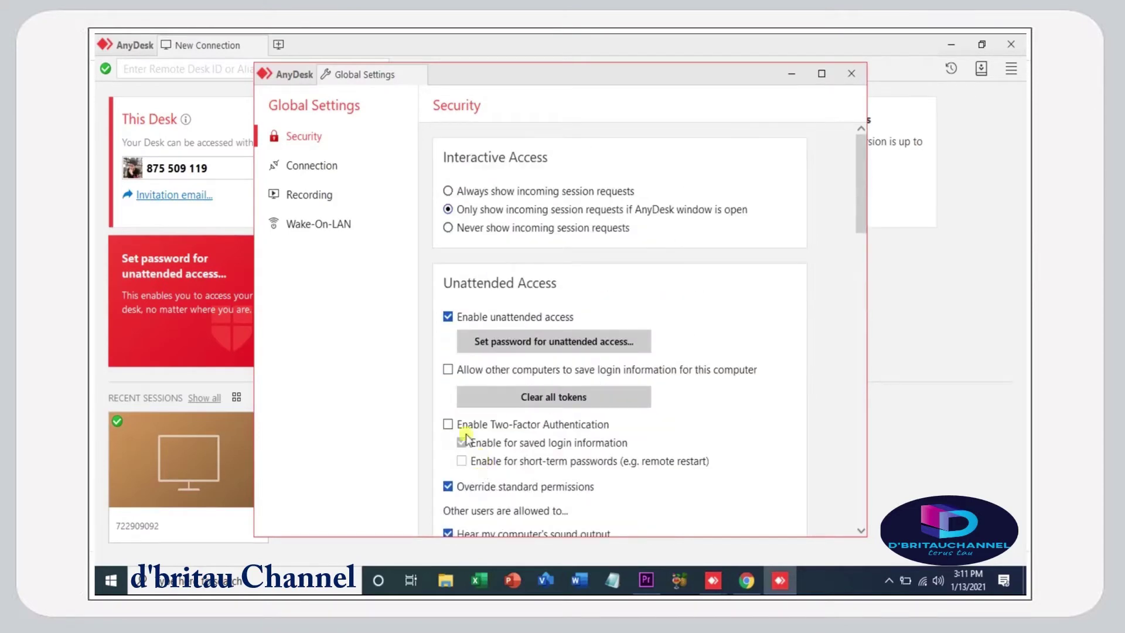
{"action": "left_click", "coordinate": [337, 198]}
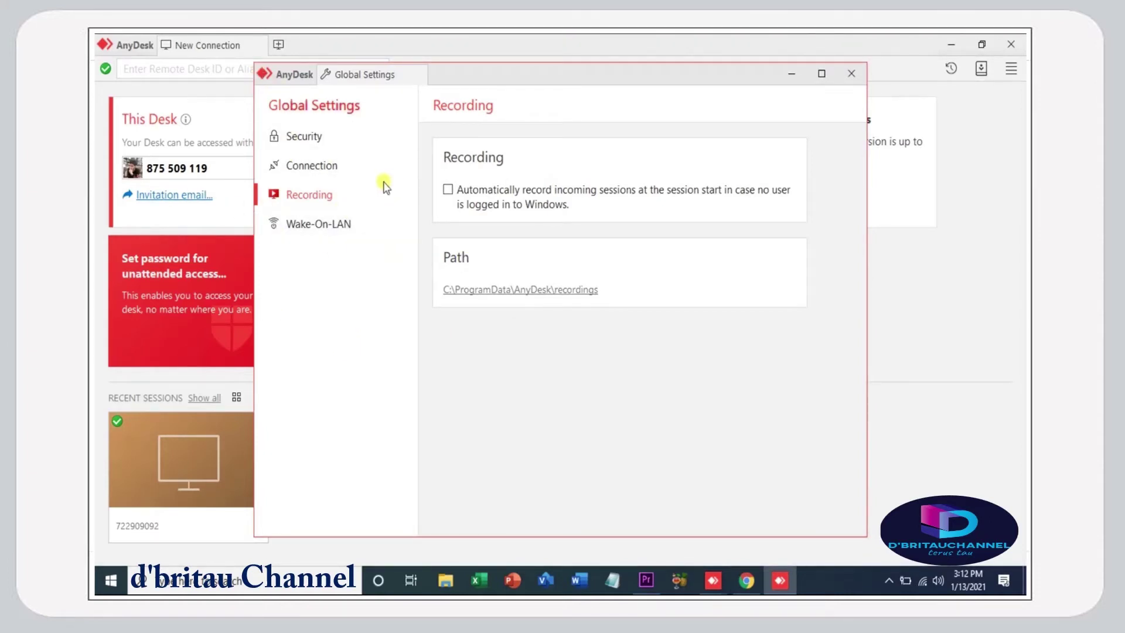
- On the Connection page, tick Use Proxy-Authentication and fill in the proxy username and password
{"action": "left_click", "coordinate": [342, 167]}
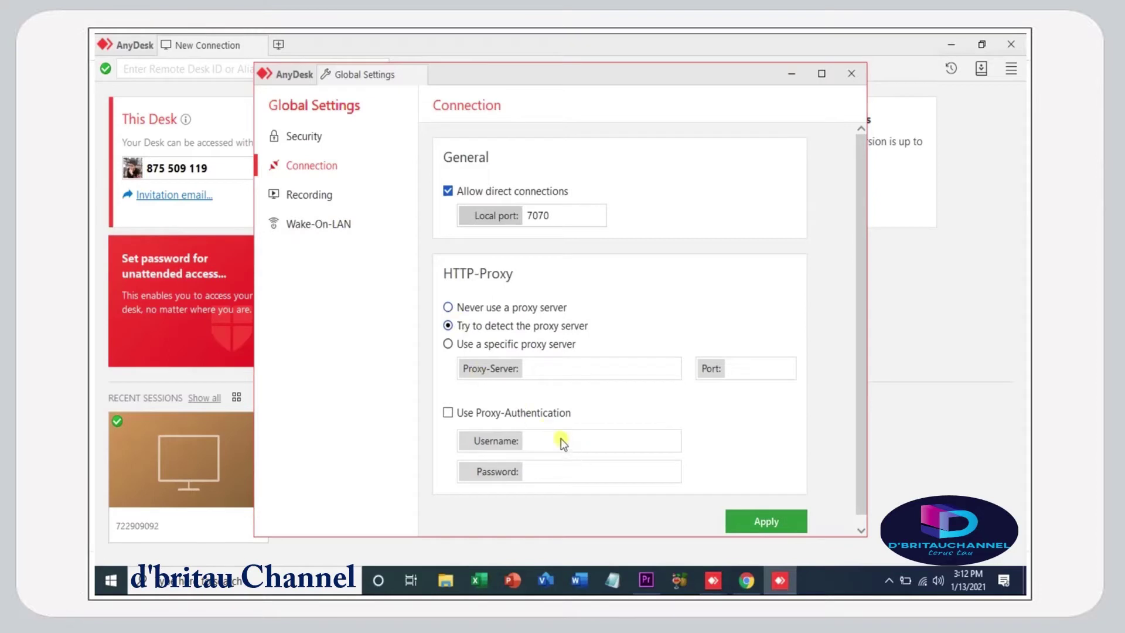
{"action": "left_click", "coordinate": [448, 413]}
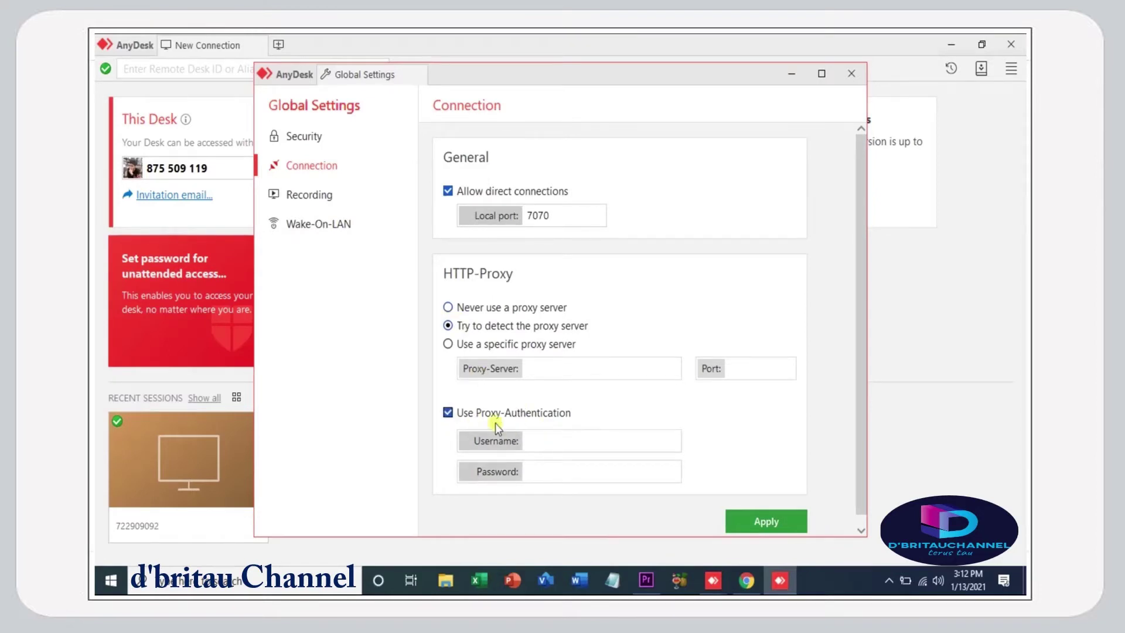
{"action": "left_click", "coordinate": [532, 444]}
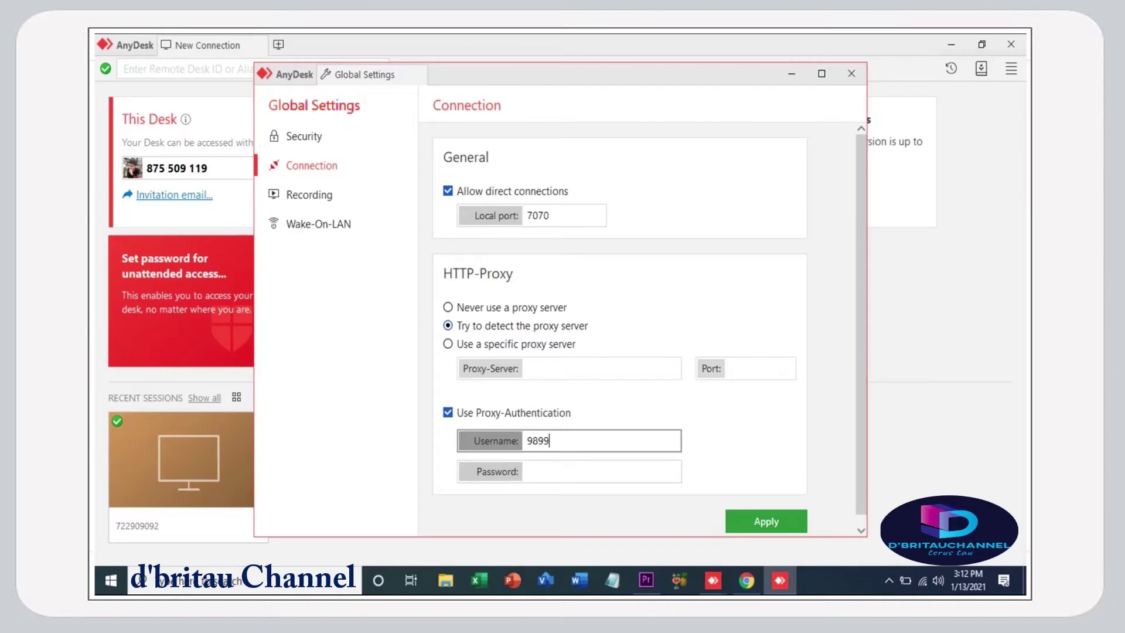
{"action": "left_click", "coordinate": [549, 471]}
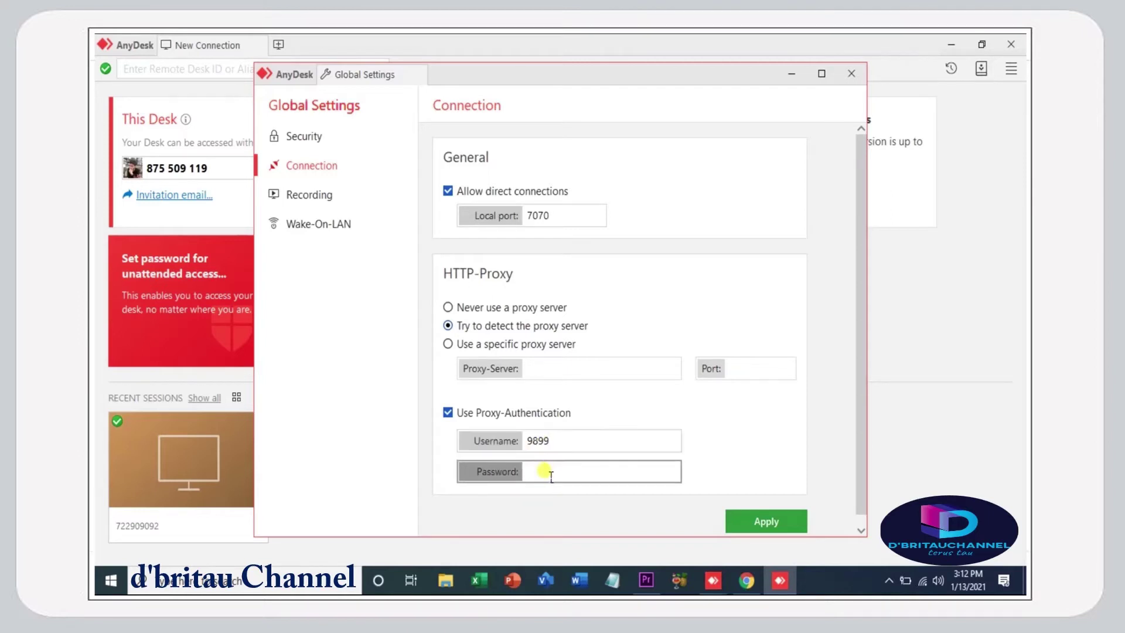
{"action": "left_click", "coordinate": [772, 520]}
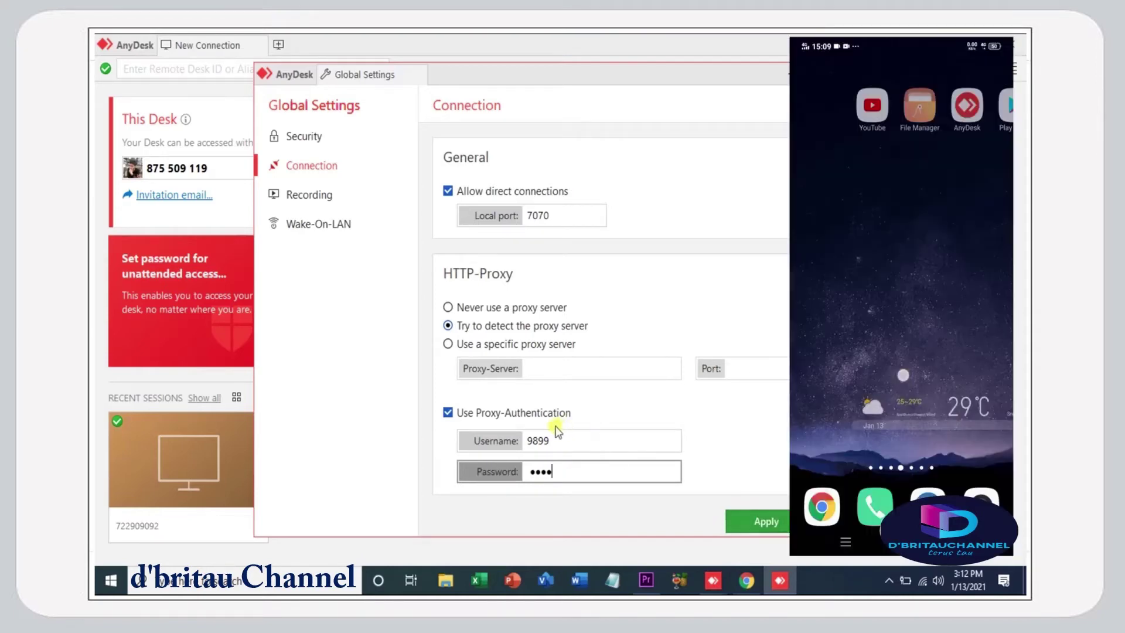
- Apply the HTTP-Proxy authentication settings and go back to the Security page
{"action": "left_click", "coordinate": [448, 412]}
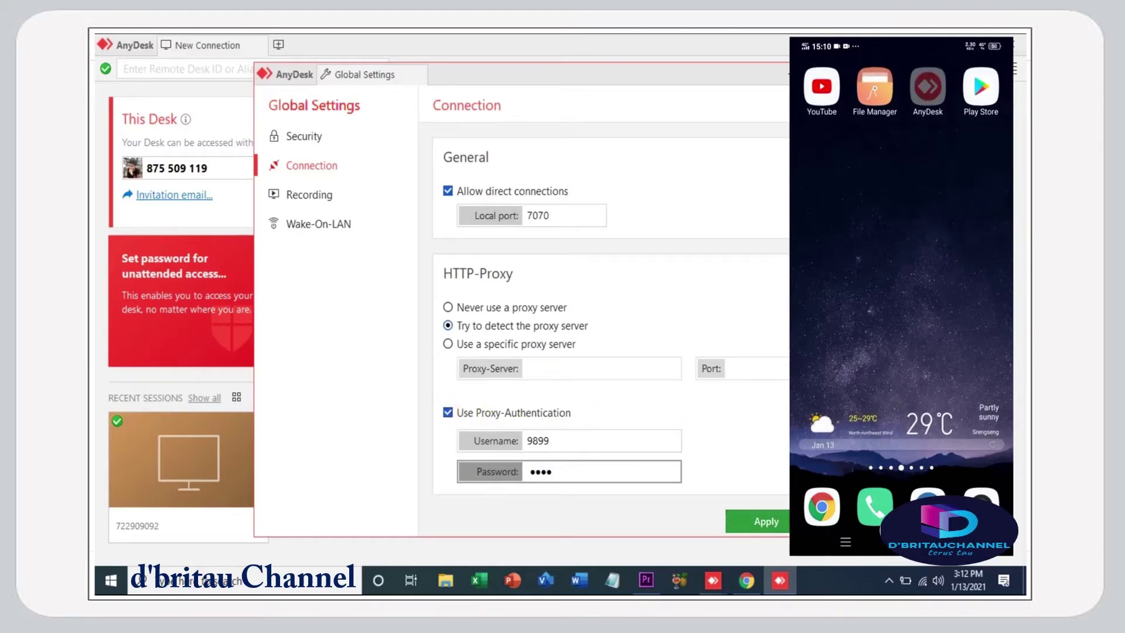
{"action": "left_click", "coordinate": [780, 515]}
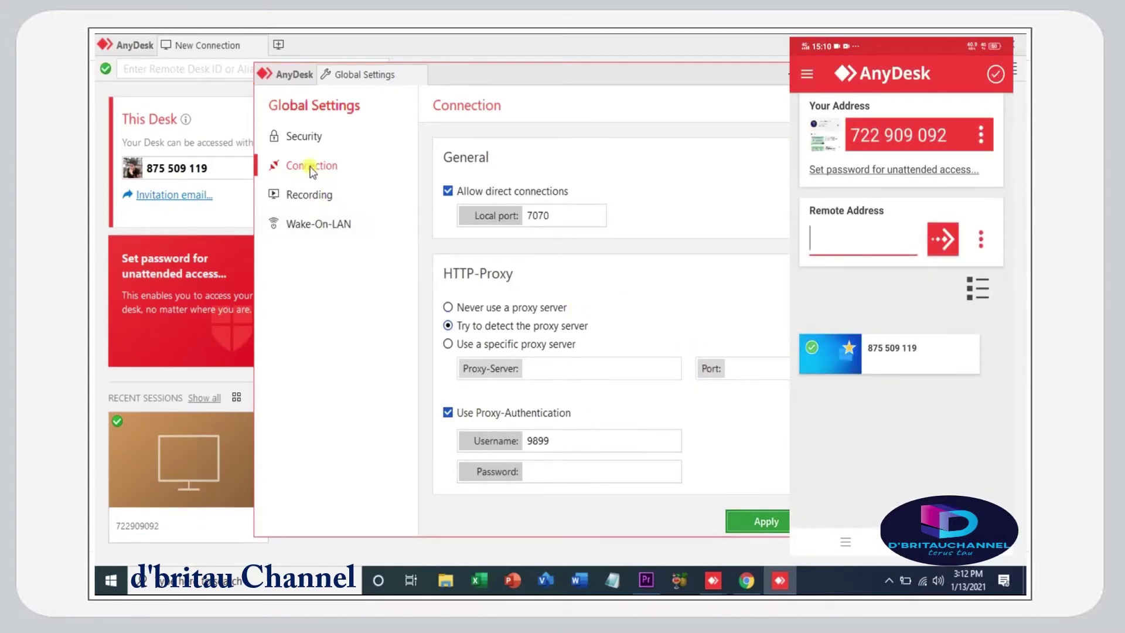
{"action": "left_click", "coordinate": [304, 139]}
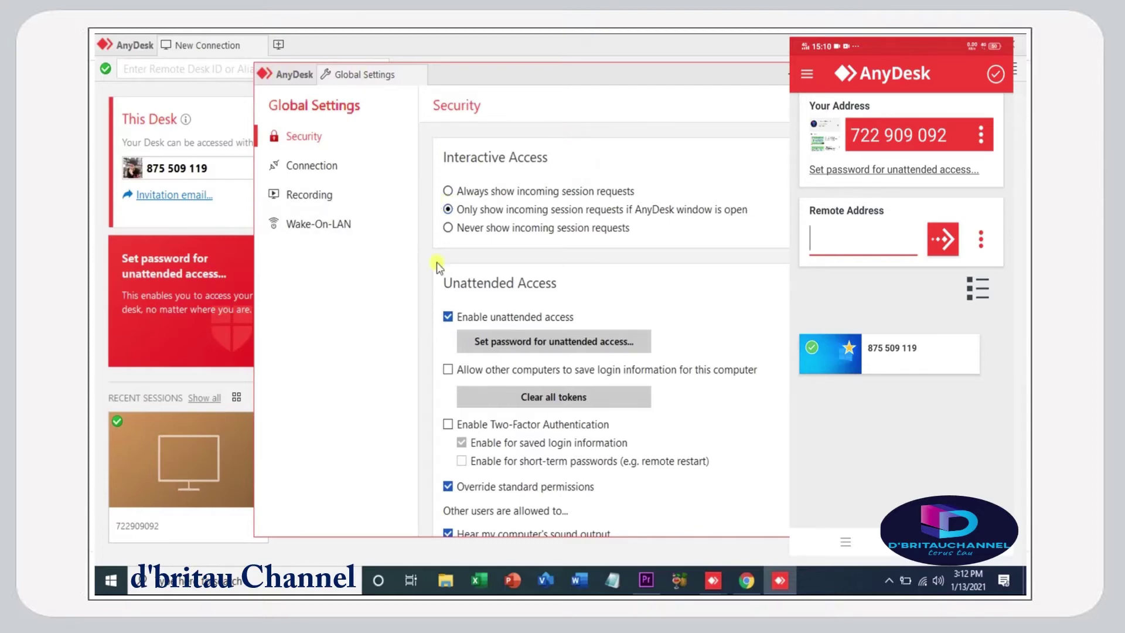
- Look over the Security options, then close Global Settings to return to the main AnyDesk window
{"action": "scroll", "coordinate": [561, 473], "scroll_direction": "down", "scroll_amount": 10}
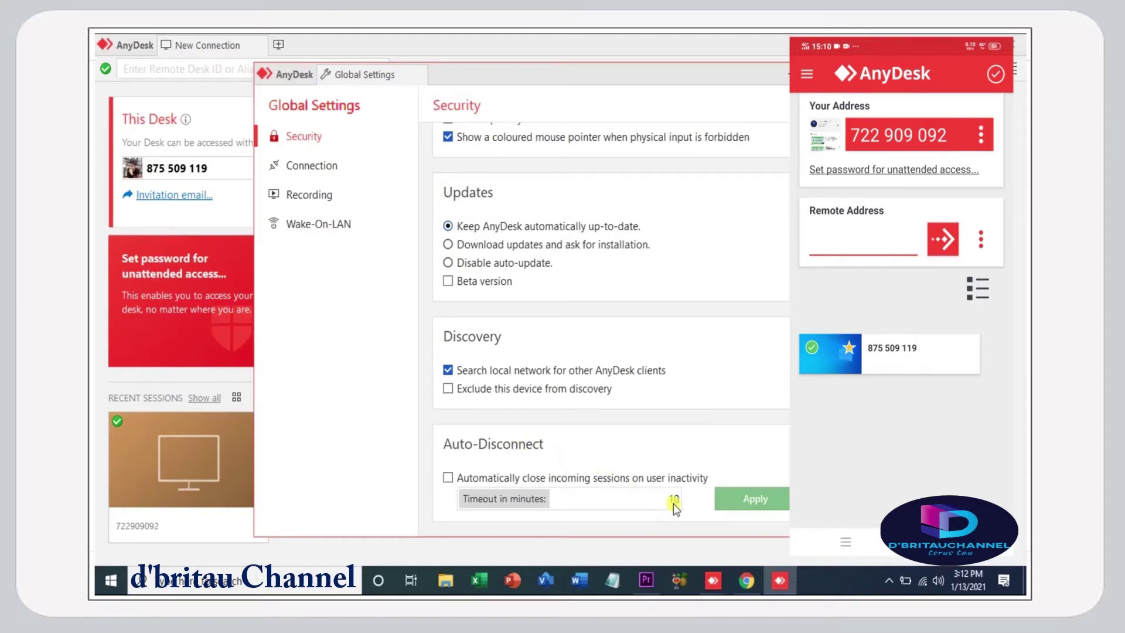
{"action": "scroll", "coordinate": [674, 505], "scroll_direction": "up", "scroll_amount": 6}
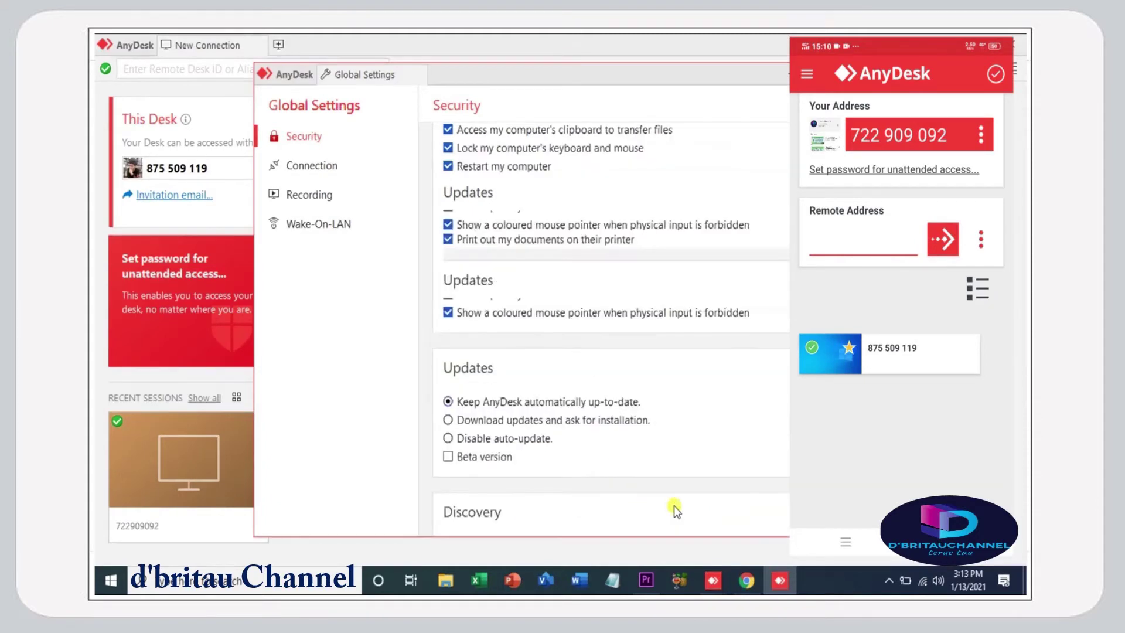
{"action": "scroll", "coordinate": [673, 505], "scroll_direction": "down", "scroll_amount": 5}
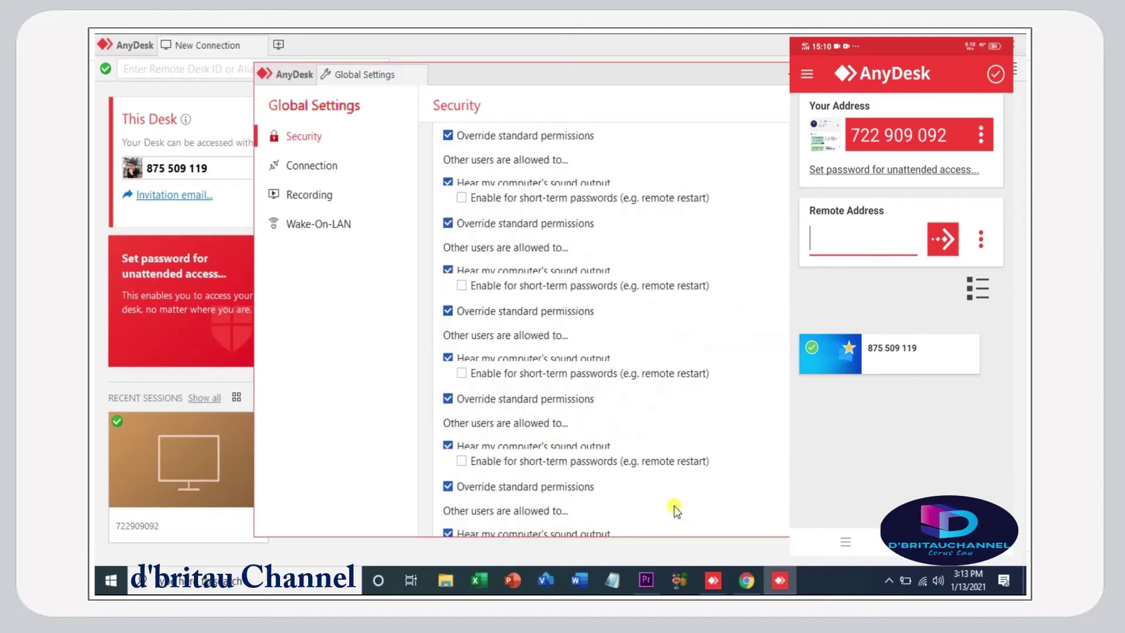
{"action": "scroll", "coordinate": [674, 505], "scroll_direction": "down", "scroll_amount": 5}
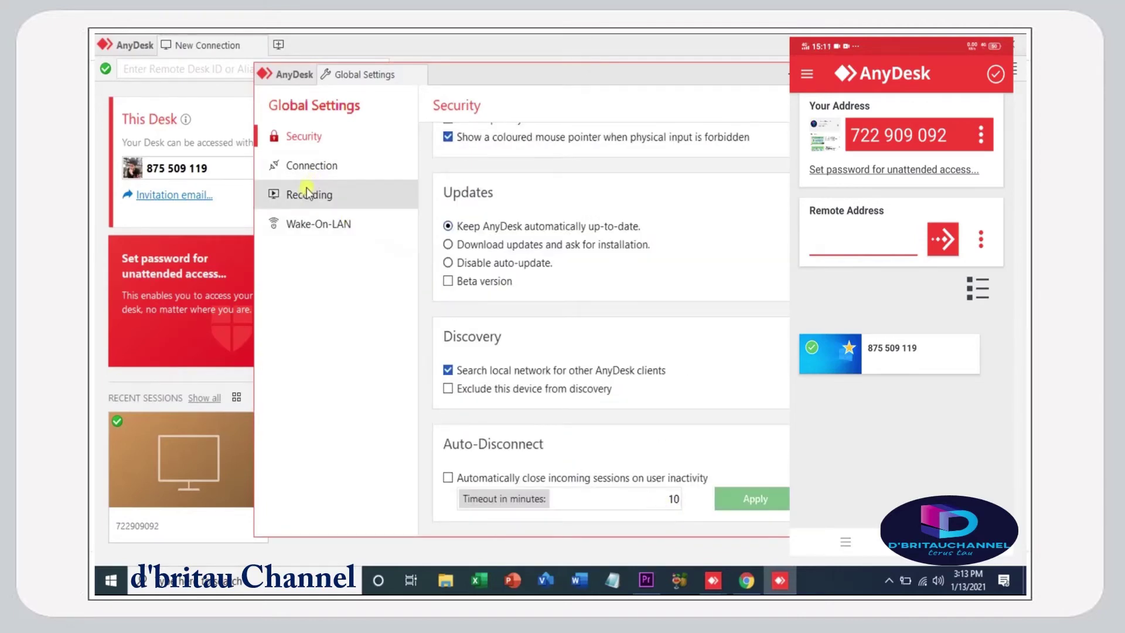
{"action": "left_click", "coordinate": [286, 82]}
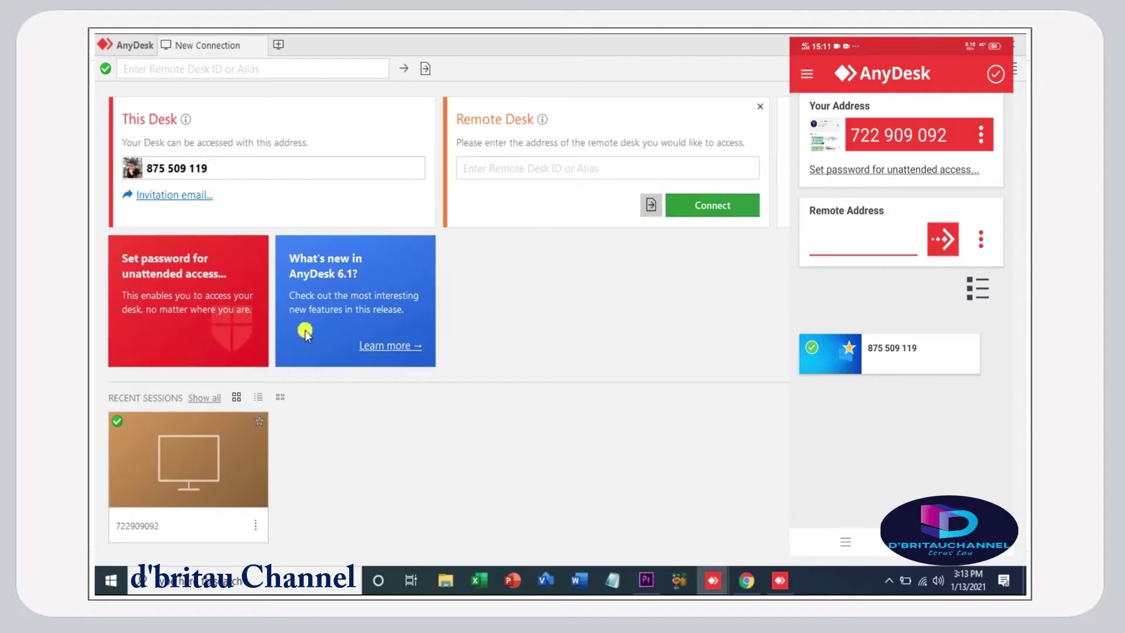
- Switch Recent Sessions to list view and open the alias settings from this desk's menu
{"action": "left_click", "coordinate": [258, 397]}
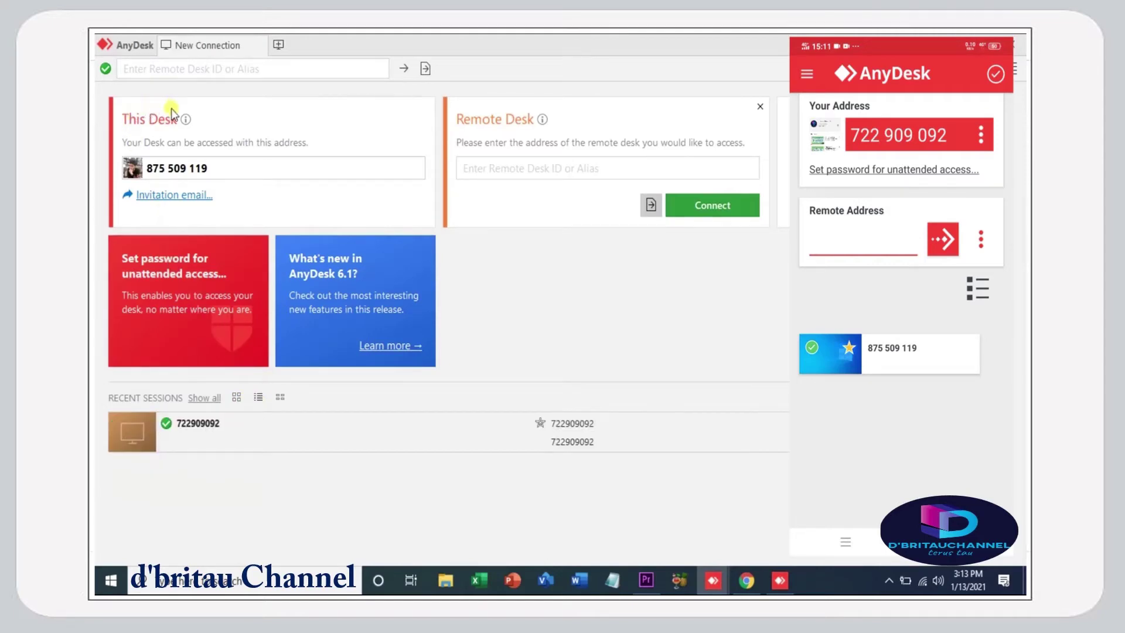
{"action": "left_click", "coordinate": [133, 171]}
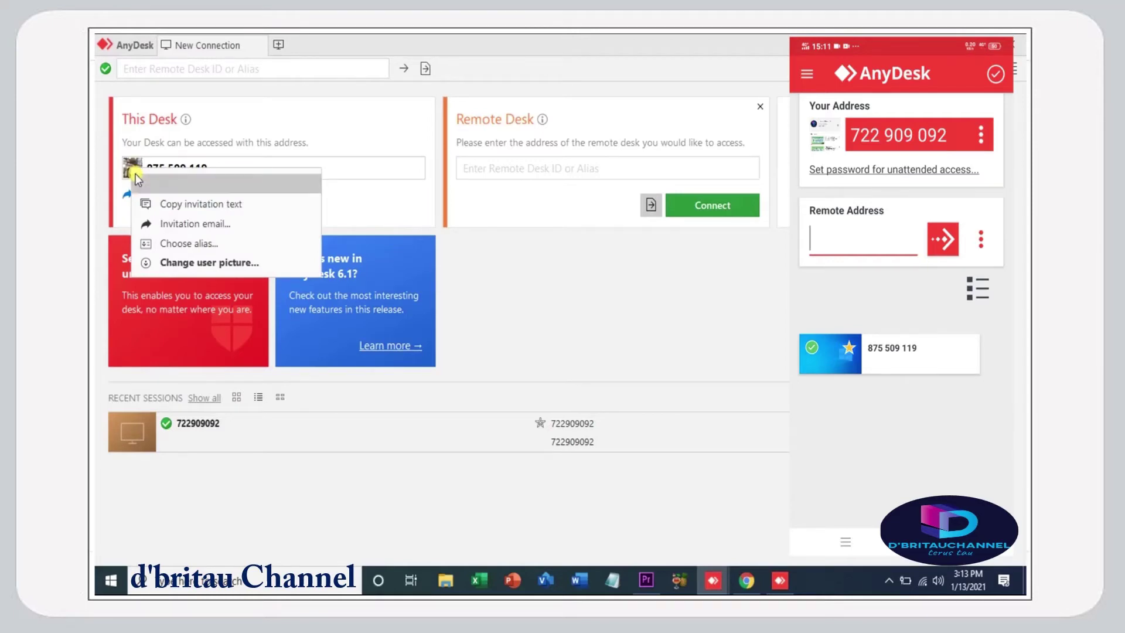
{"action": "left_click", "coordinate": [166, 249]}
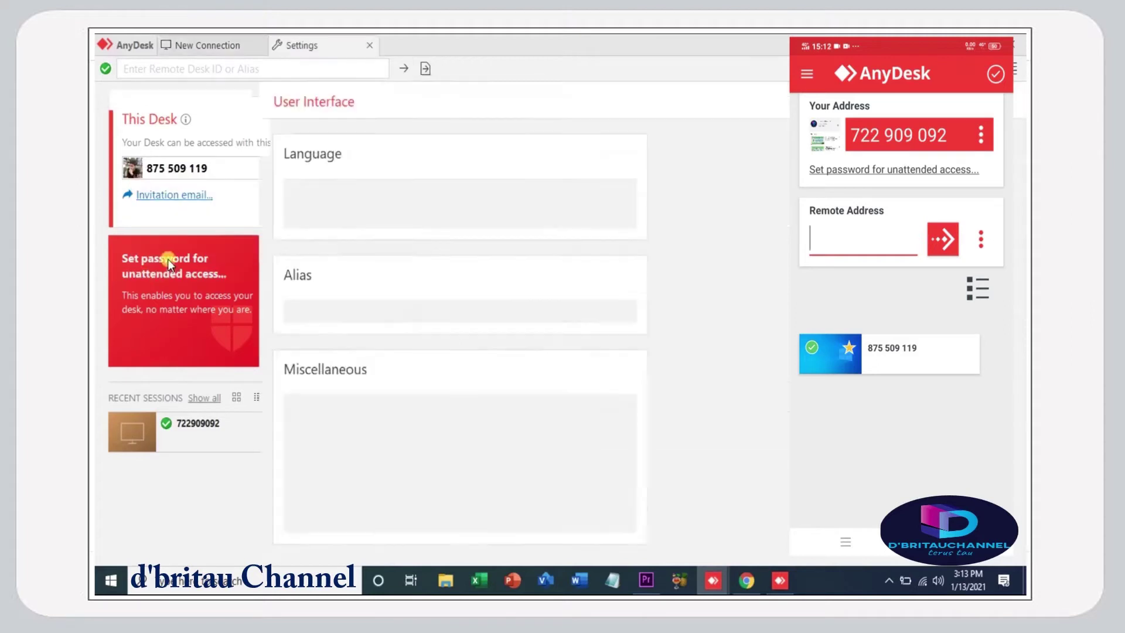
- Pass through the Audio settings and leave the User Interface language on Auto-select
{"action": "left_click", "coordinate": [168, 258]}
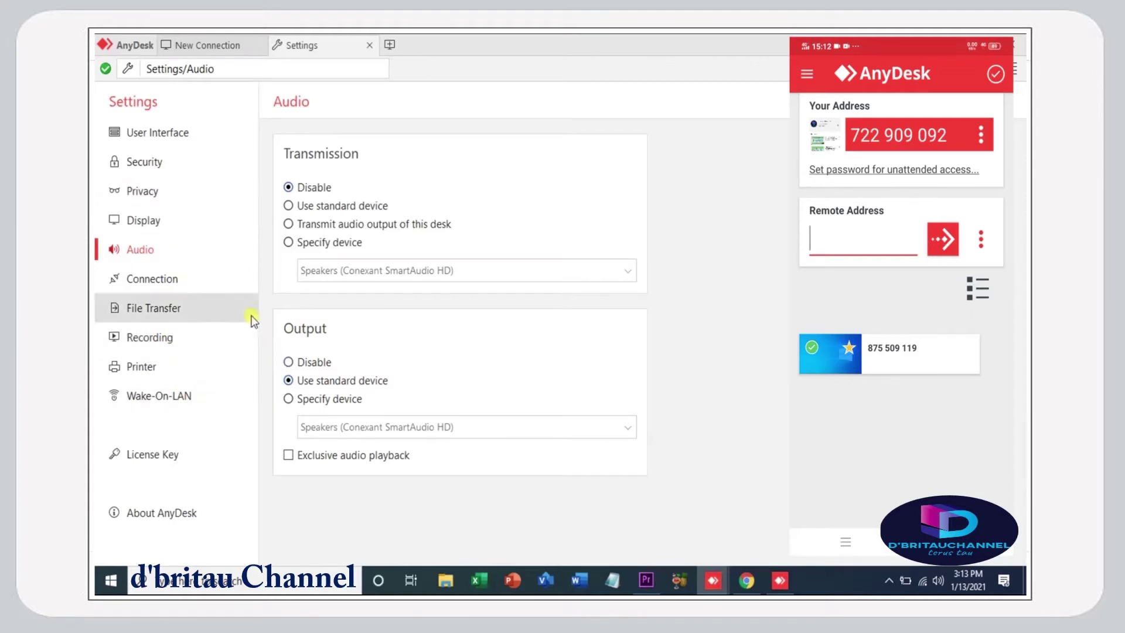
{"action": "left_click", "coordinate": [158, 133]}
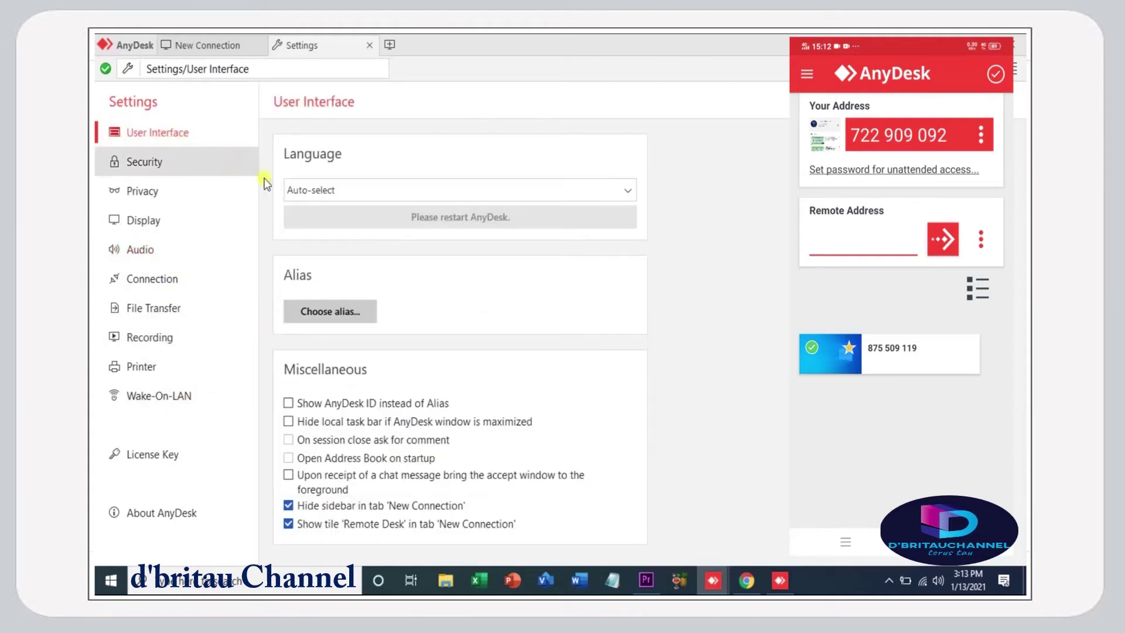
{"action": "left_click", "coordinate": [359, 190]}
{"action": "left_click", "coordinate": [353, 189]}
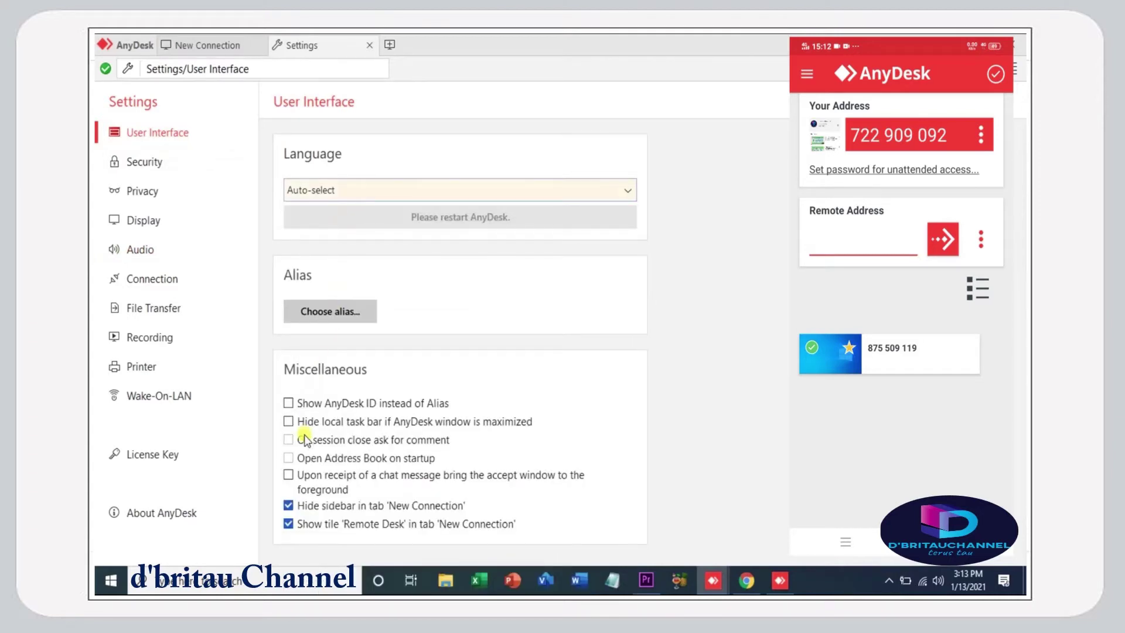
- Look over the Display settings, then bring up the Privacy page
{"action": "left_click", "coordinate": [153, 218]}
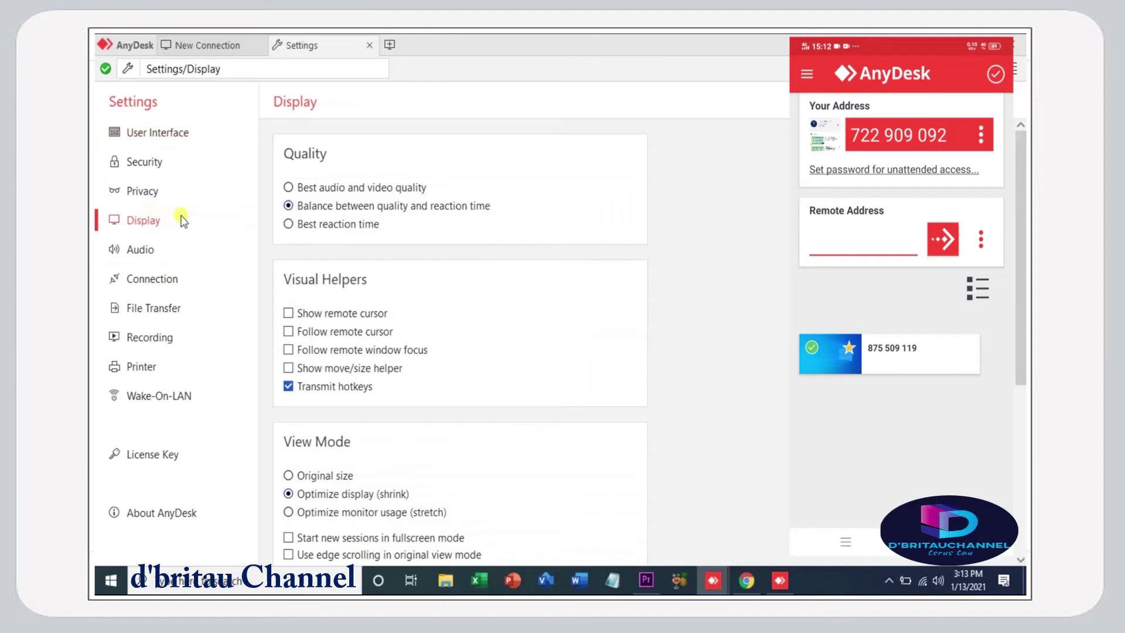
{"action": "scroll", "coordinate": [283, 328], "scroll_direction": "down", "scroll_amount": 5}
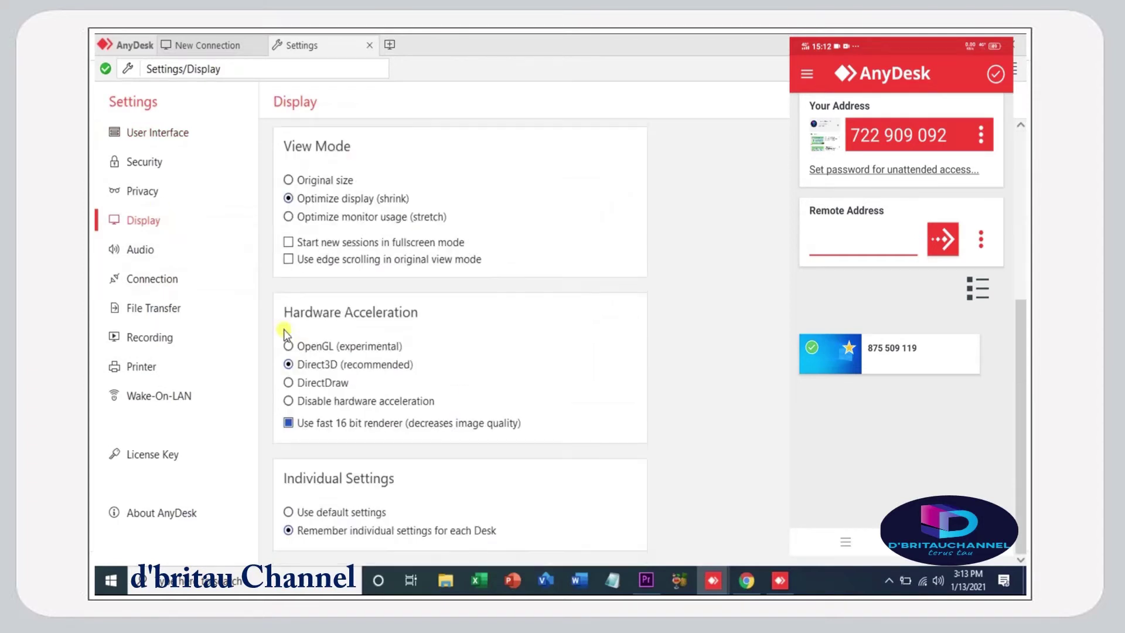
{"action": "scroll", "coordinate": [286, 334], "scroll_direction": "up", "scroll_amount": 3}
{"action": "scroll", "coordinate": [286, 333], "scroll_direction": "up", "scroll_amount": 2}
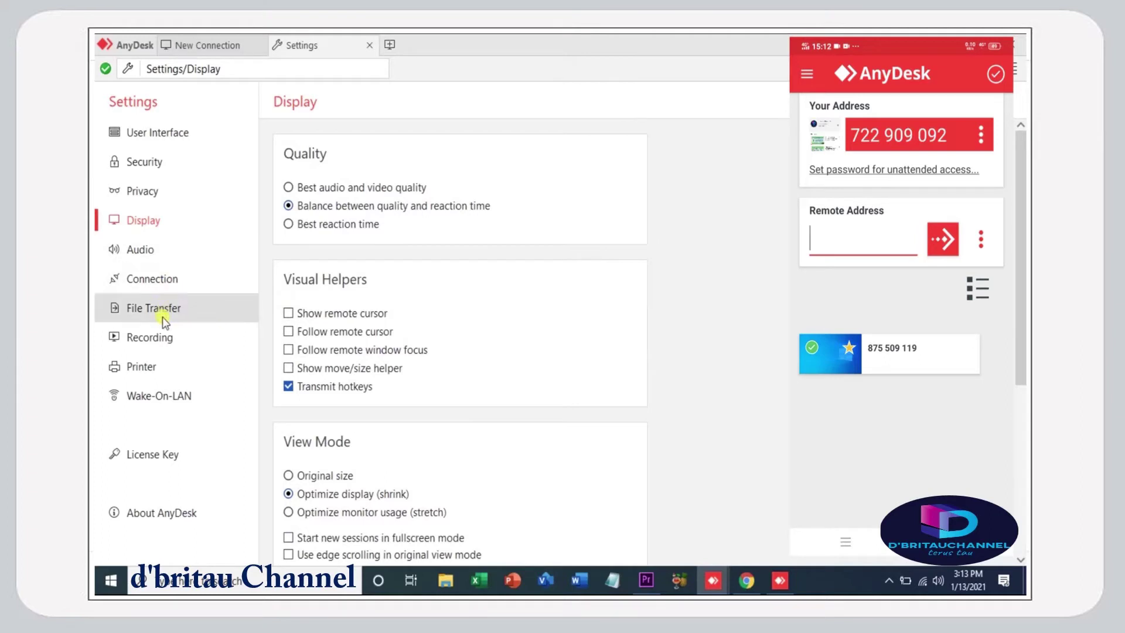
{"action": "left_click", "coordinate": [153, 191]}
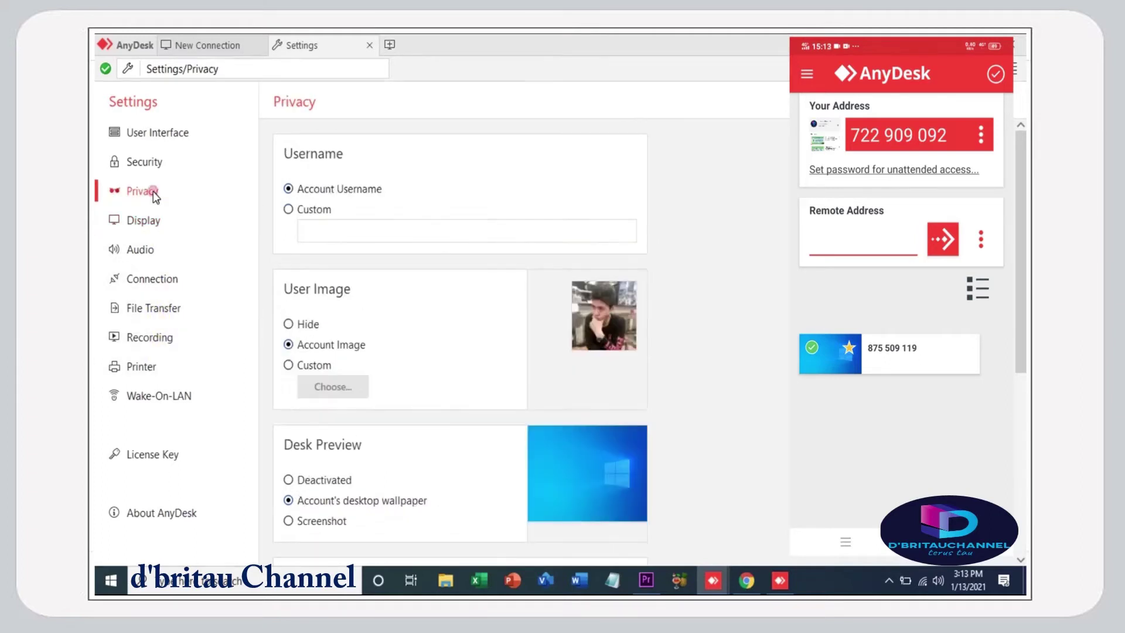
- Choose Hide for User Image under Privacy, then return to the New Connection tab
{"action": "left_click", "coordinate": [354, 326]}
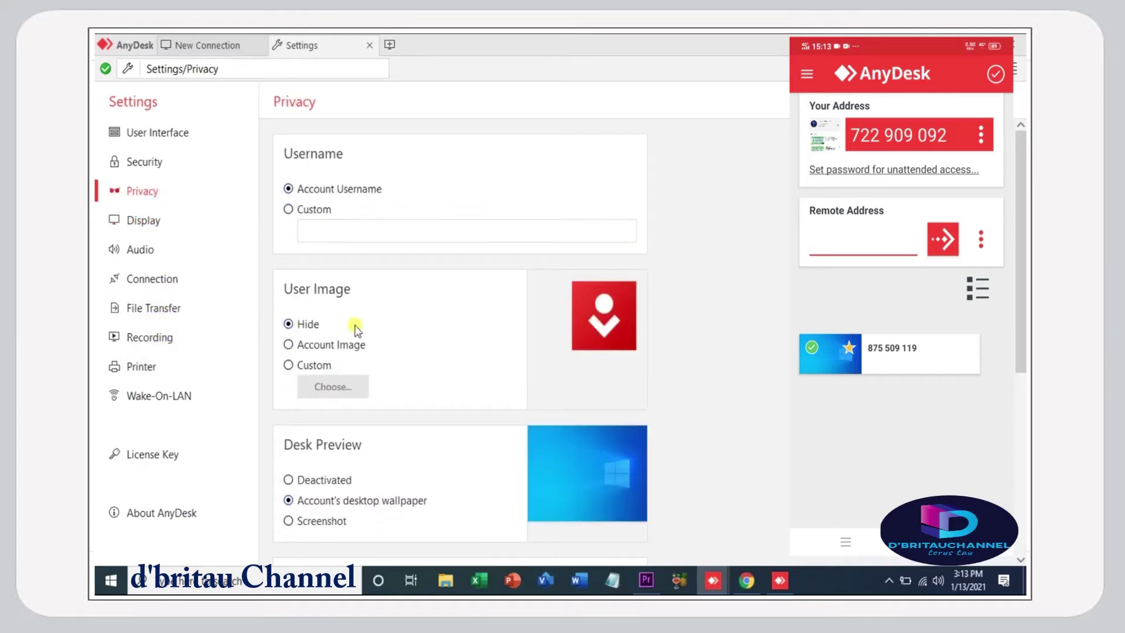
{"action": "scroll", "coordinate": [361, 385], "scroll_direction": "down", "scroll_amount": 3}
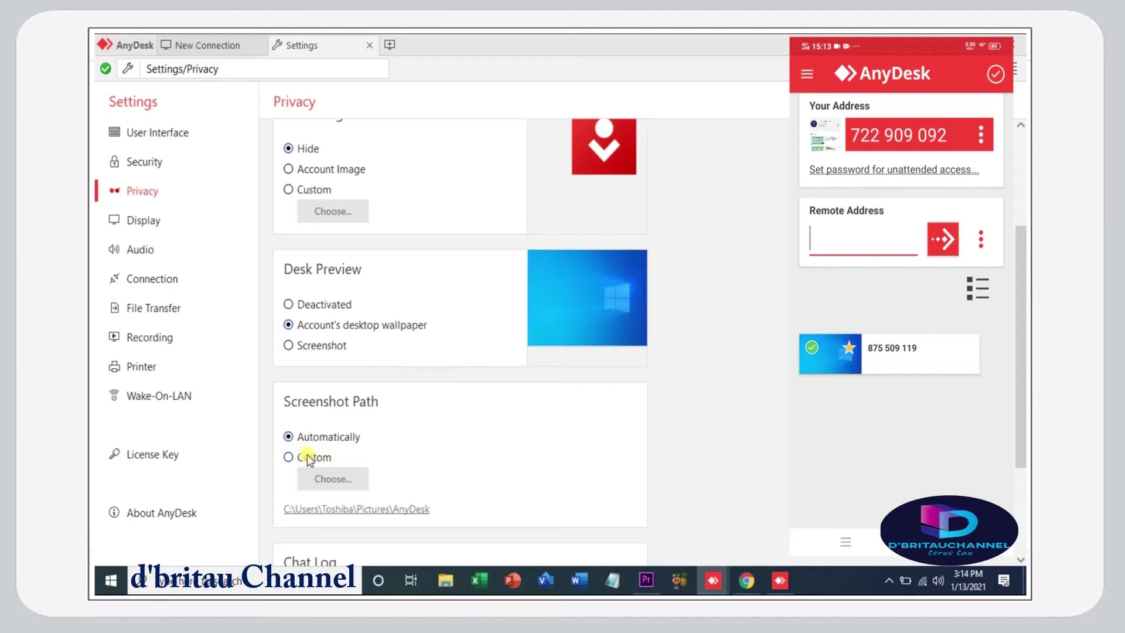
{"action": "scroll", "coordinate": [360, 451], "scroll_direction": "up", "scroll_amount": 3}
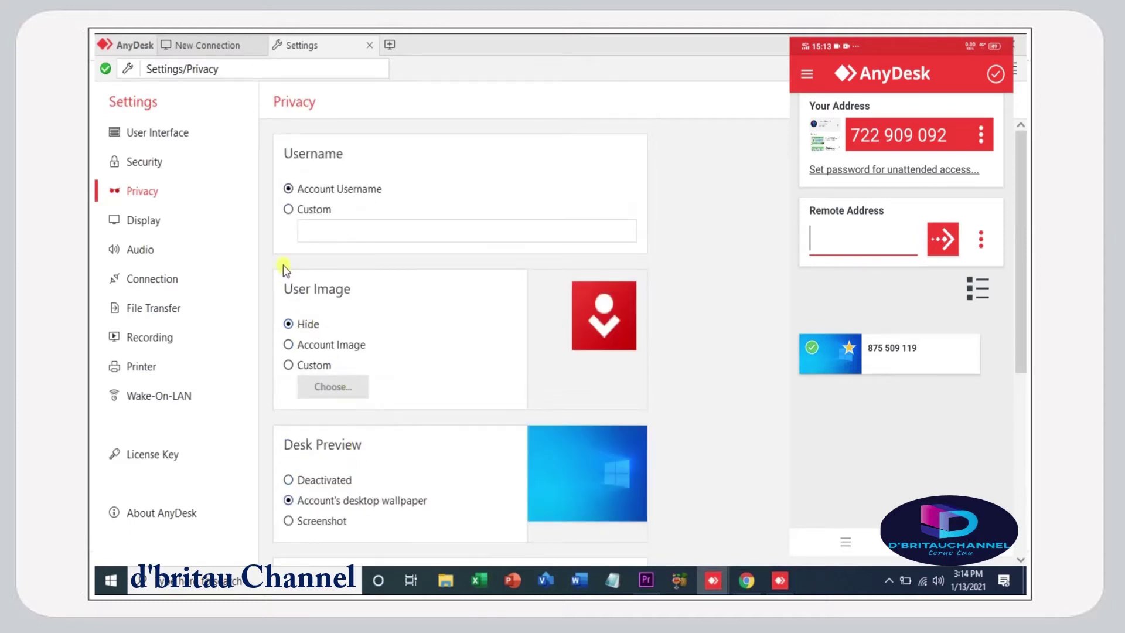
{"action": "left_click", "coordinate": [214, 44]}
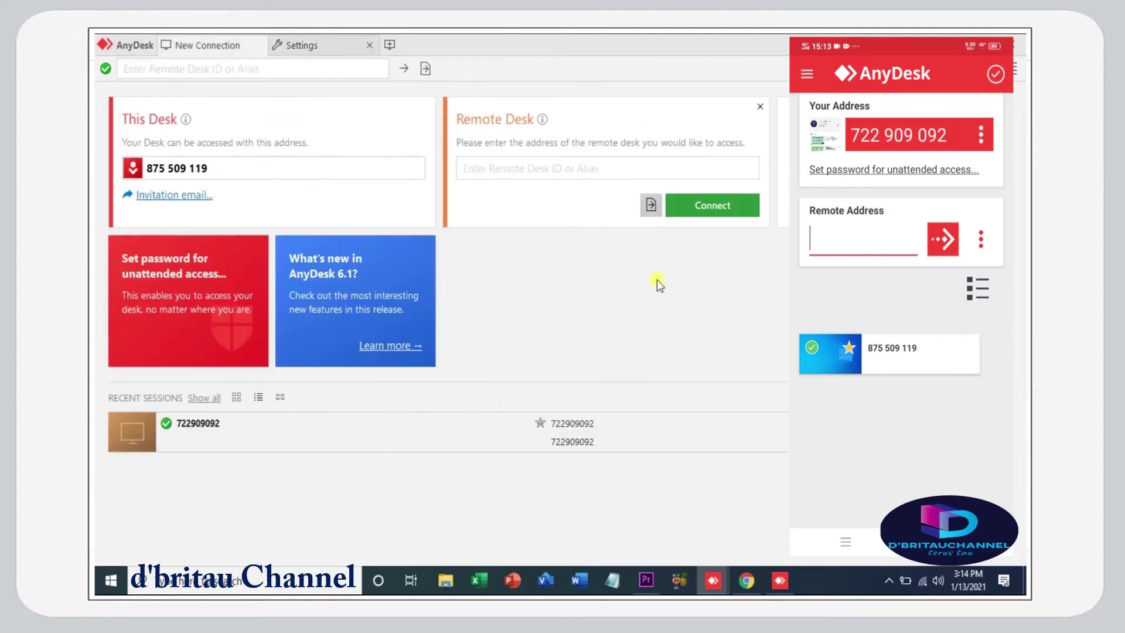
{"action": "left_click", "coordinate": [412, 346]}
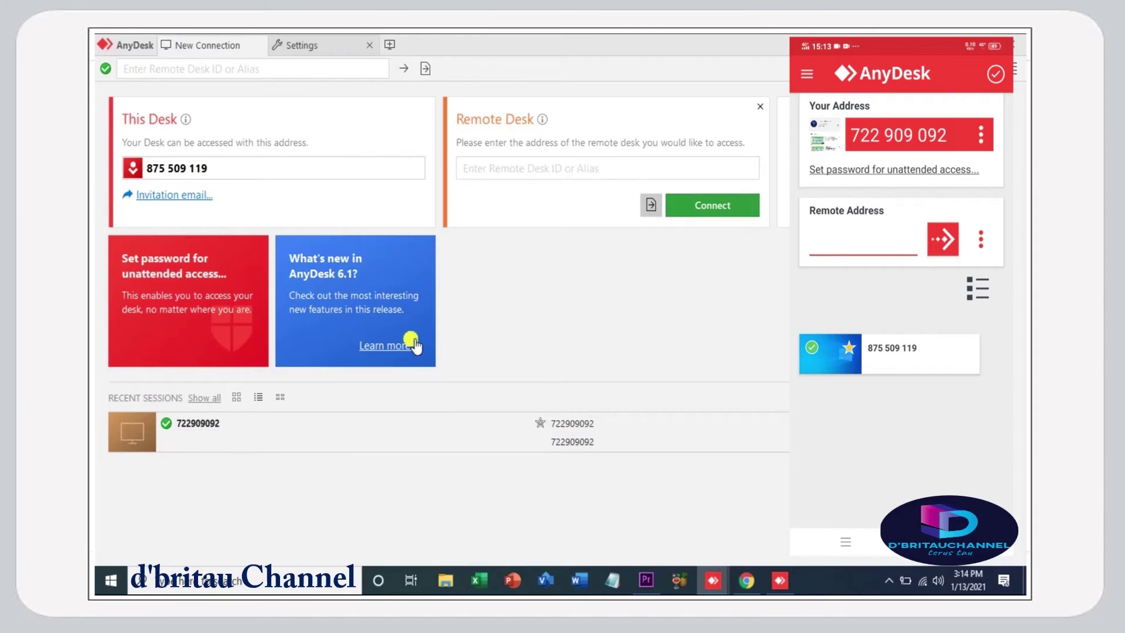
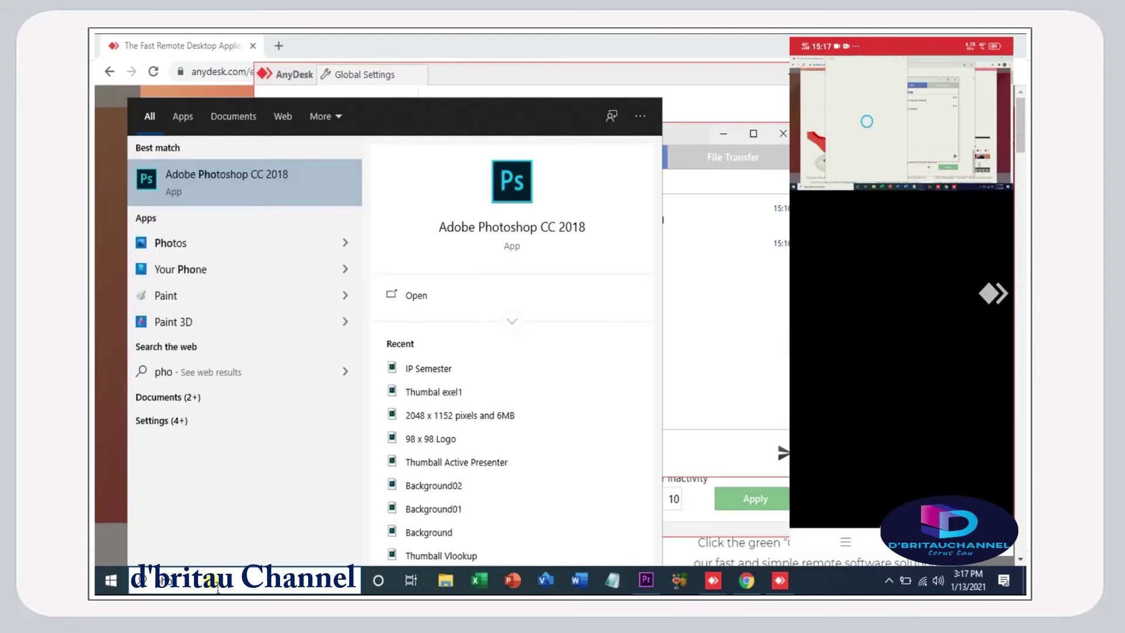
- Dismiss the Windows search result and Cortana sign-in window, bringing the AnyDesk page in Chrome back
{"action": "key", "text": "Return"}
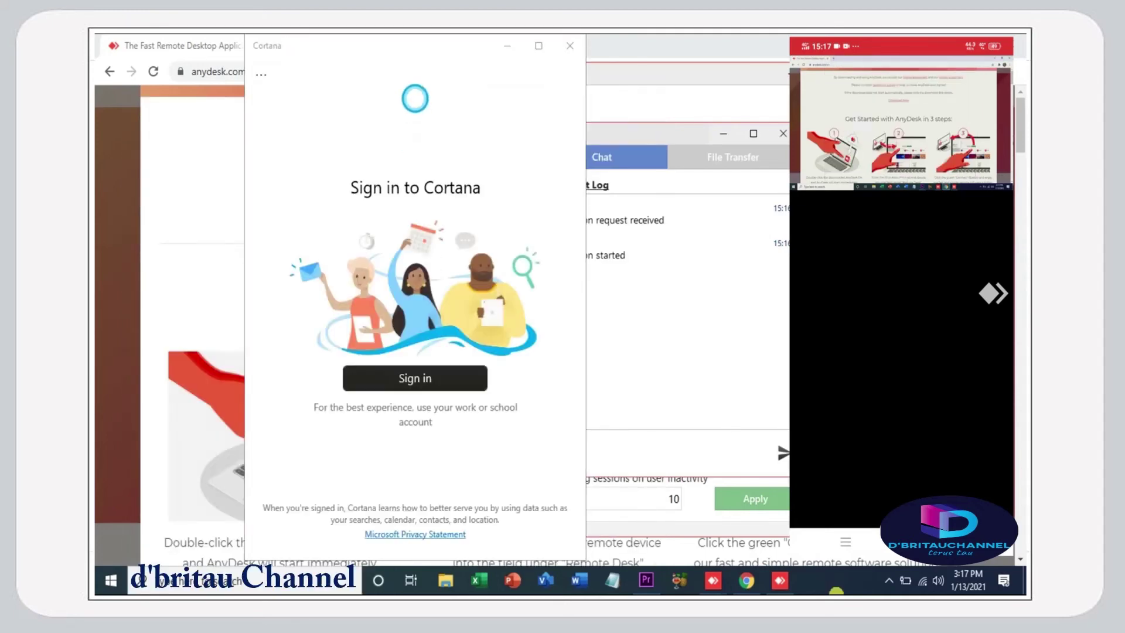
{"action": "left_click", "coordinate": [712, 52]}
{"action": "left_click", "coordinate": [281, 47]}
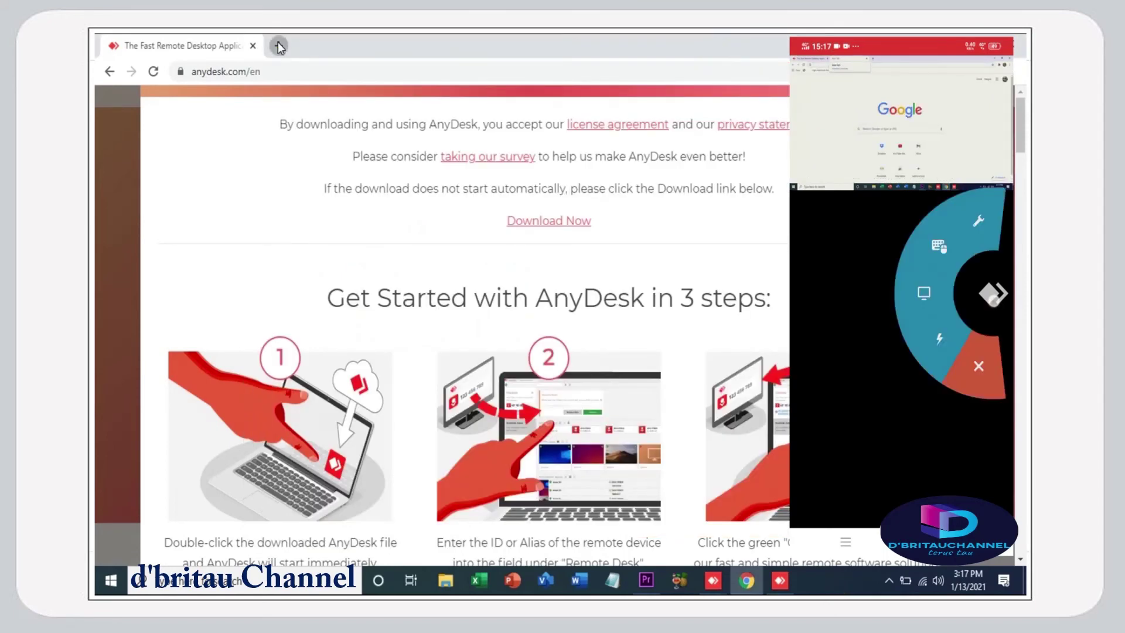
{"action": "left_click", "coordinate": [278, 46]}
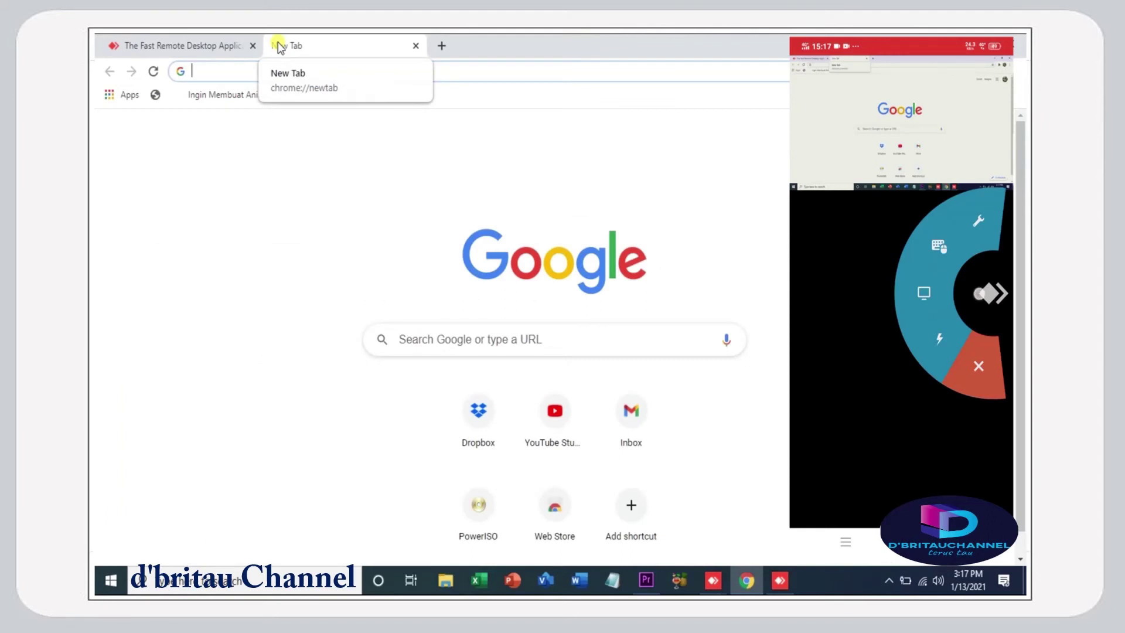
- Load google.com in a new Chrome tab
{"action": "left_click", "coordinate": [943, 253]}
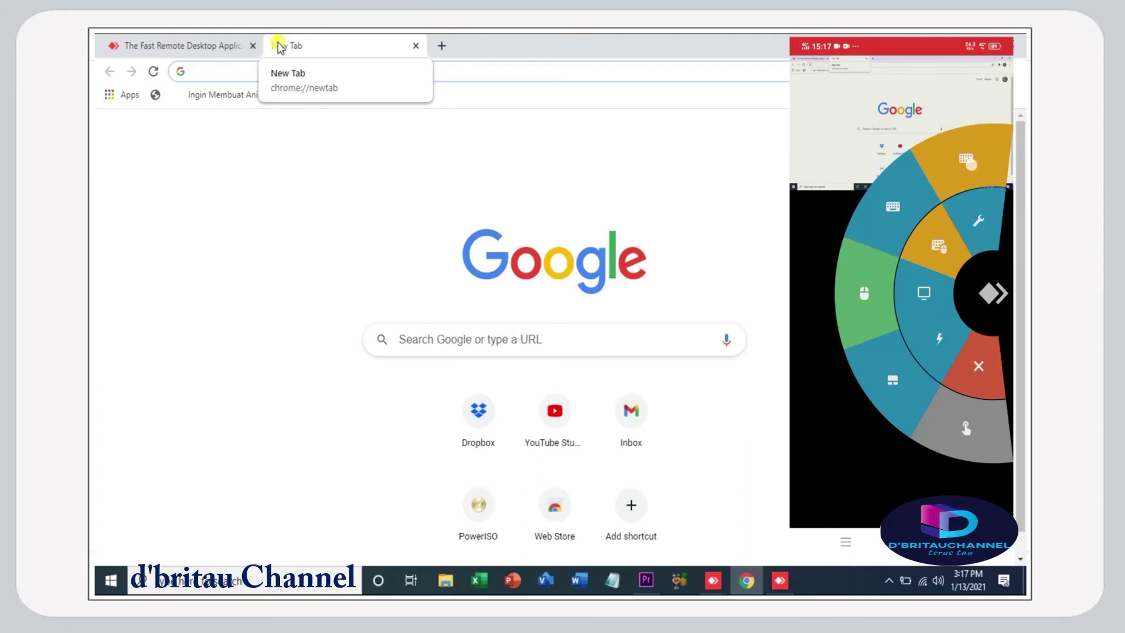
{"action": "type", "text": "goi"}
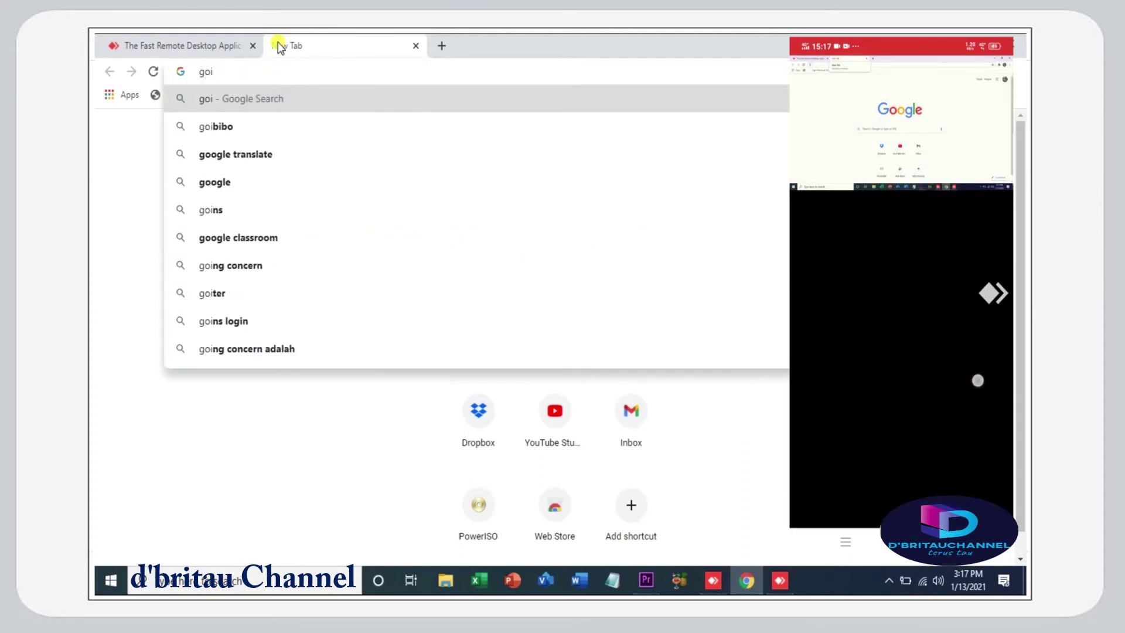
{"action": "key", "text": "BackSpace"}
{"action": "type", "text": "oo"}
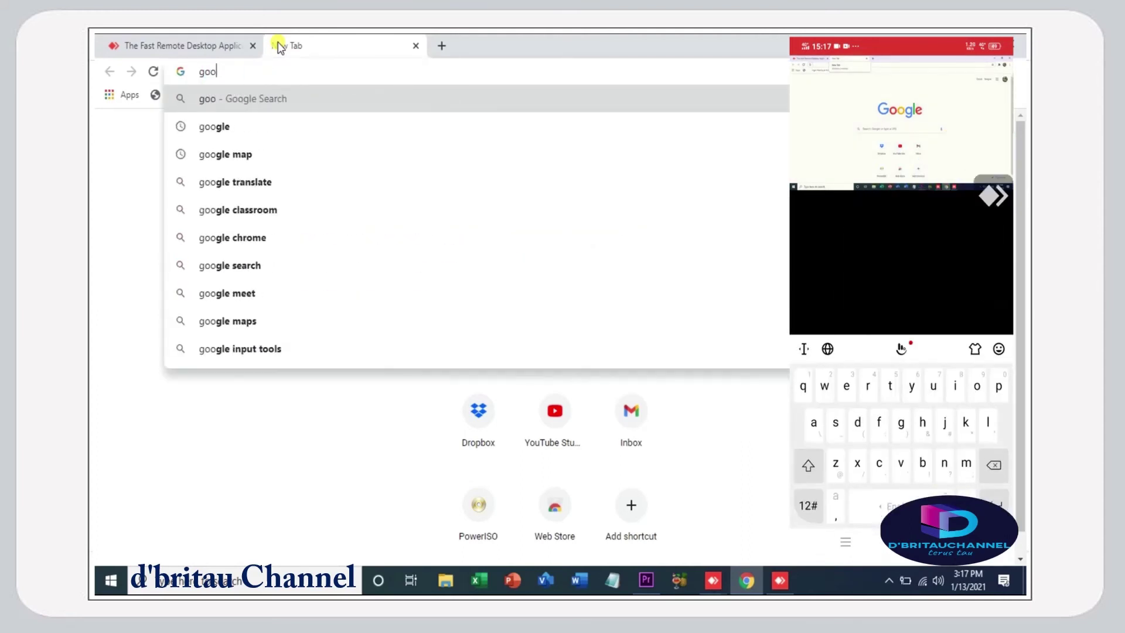
{"action": "key", "text": "BackSpace"}
{"action": "type", "text": "gle.com"}
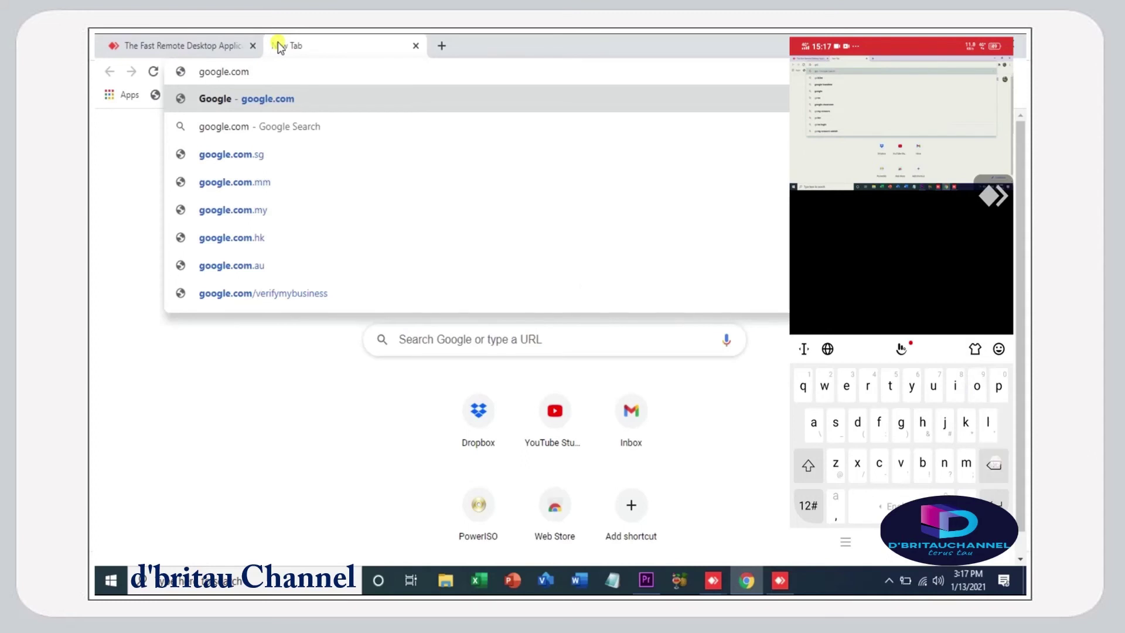
{"action": "key", "text": "Return"}
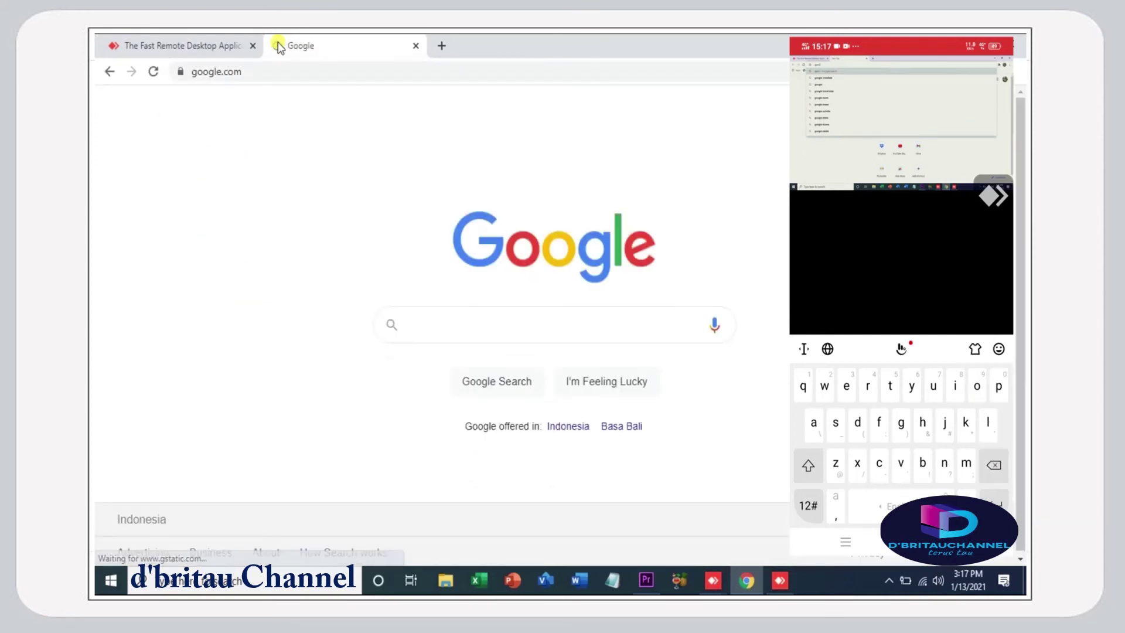
- Search Google for 'anydesk' from another new tab
{"action": "left_click", "coordinate": [438, 54]}
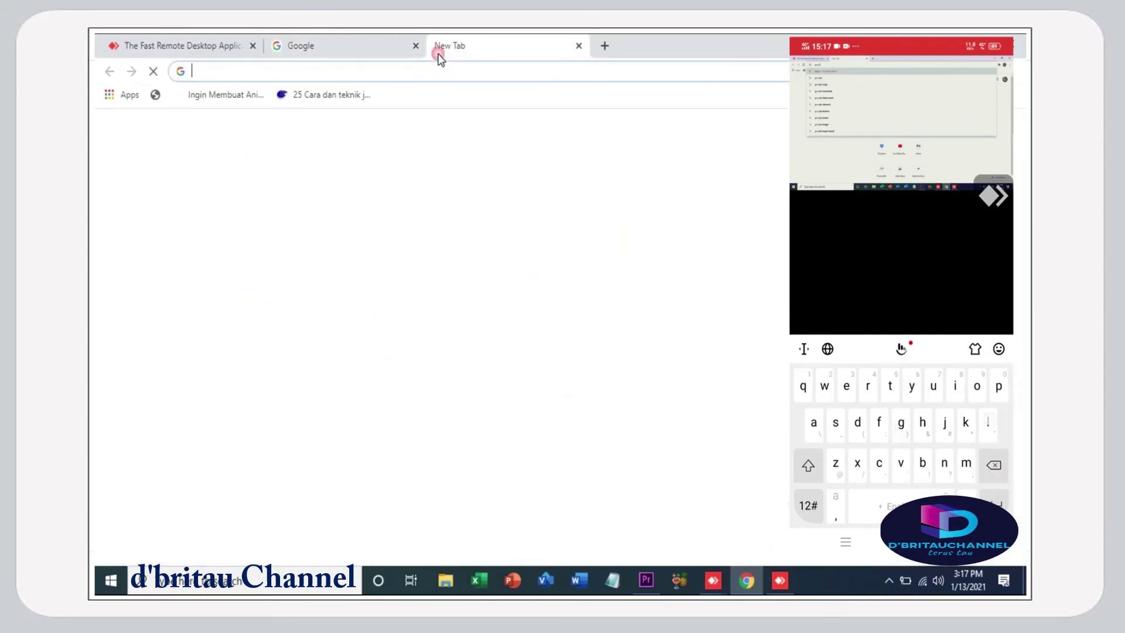
{"action": "type", "text": "any"}
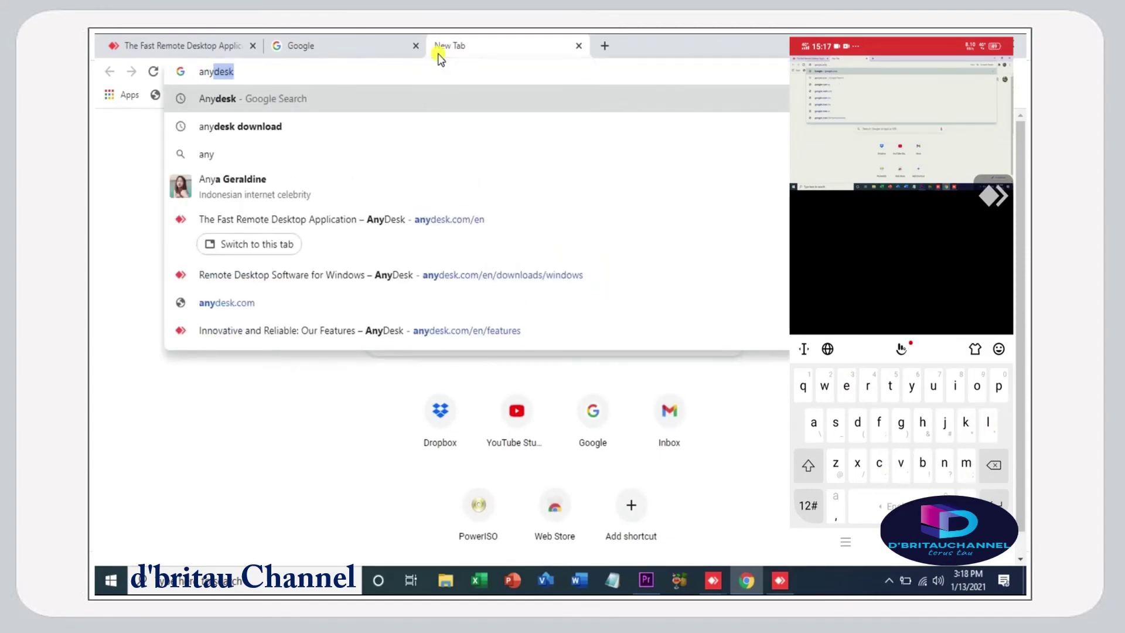
{"action": "key", "text": "Return"}
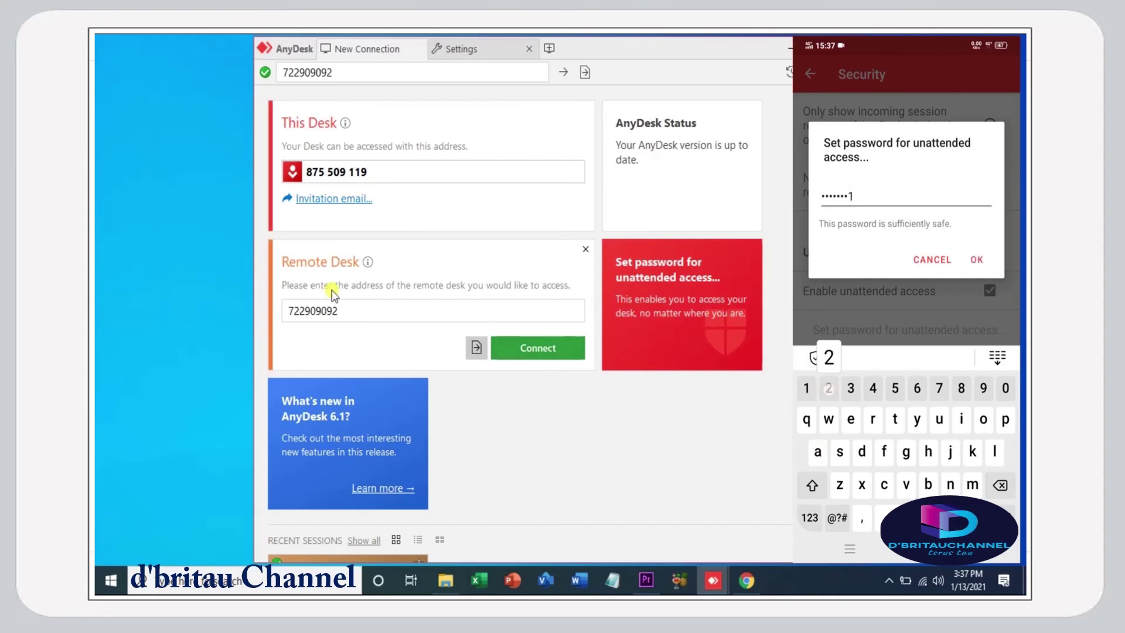
- Connect to the phone's AnyDesk address and submit the unattended-access password
{"action": "left_click", "coordinate": [365, 311]}
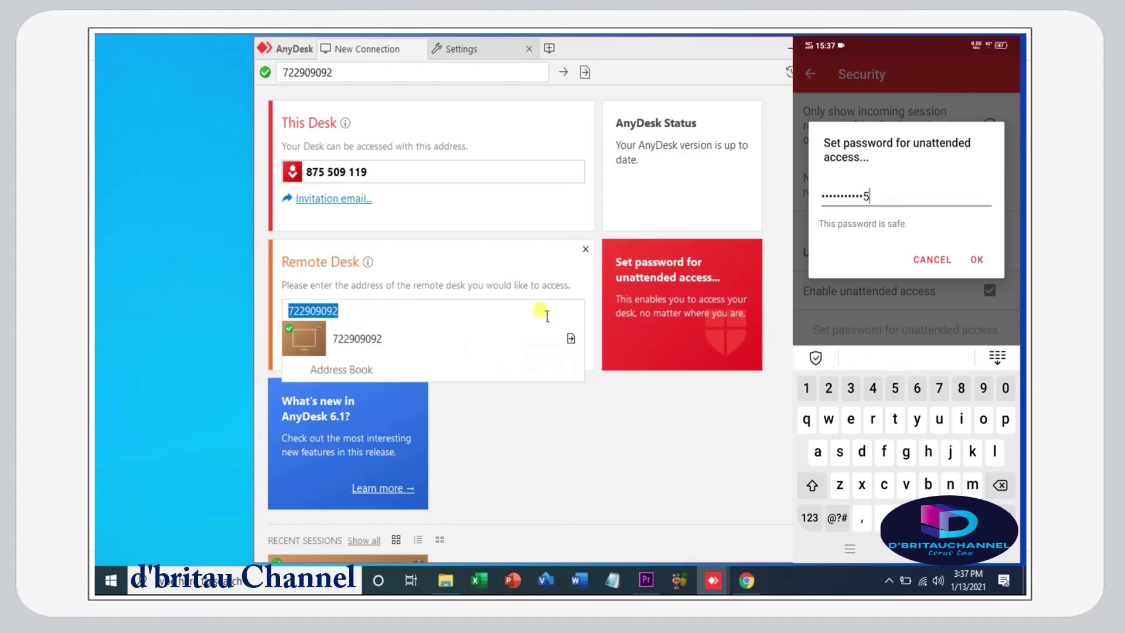
{"action": "left_click", "coordinate": [628, 458]}
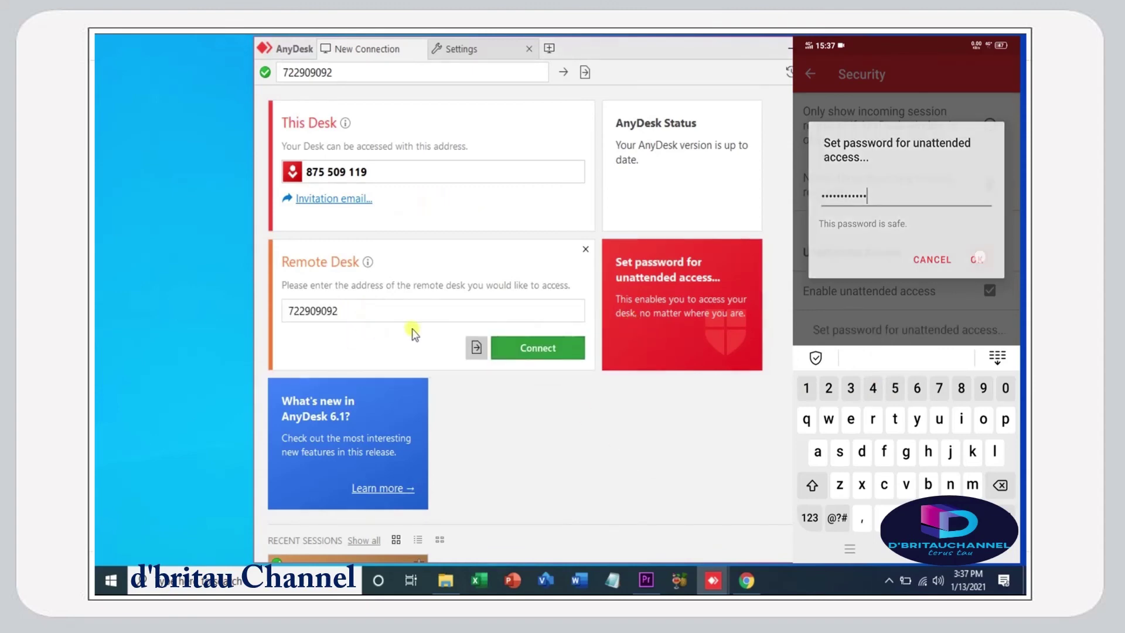
{"action": "left_click", "coordinate": [556, 348]}
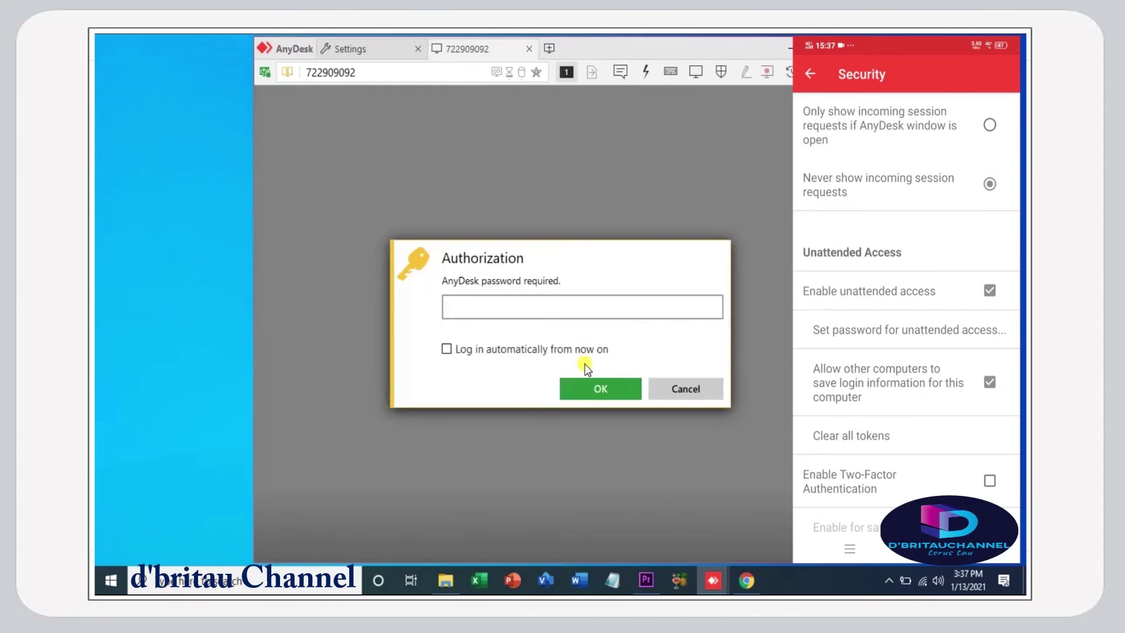
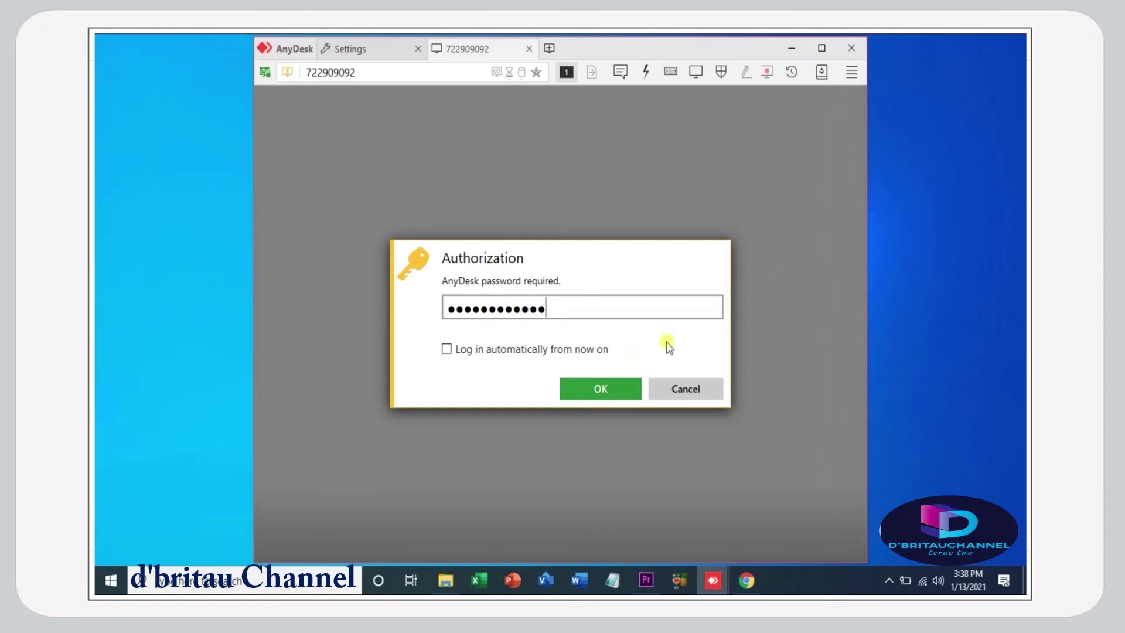
{"action": "left_click", "coordinate": [607, 395]}
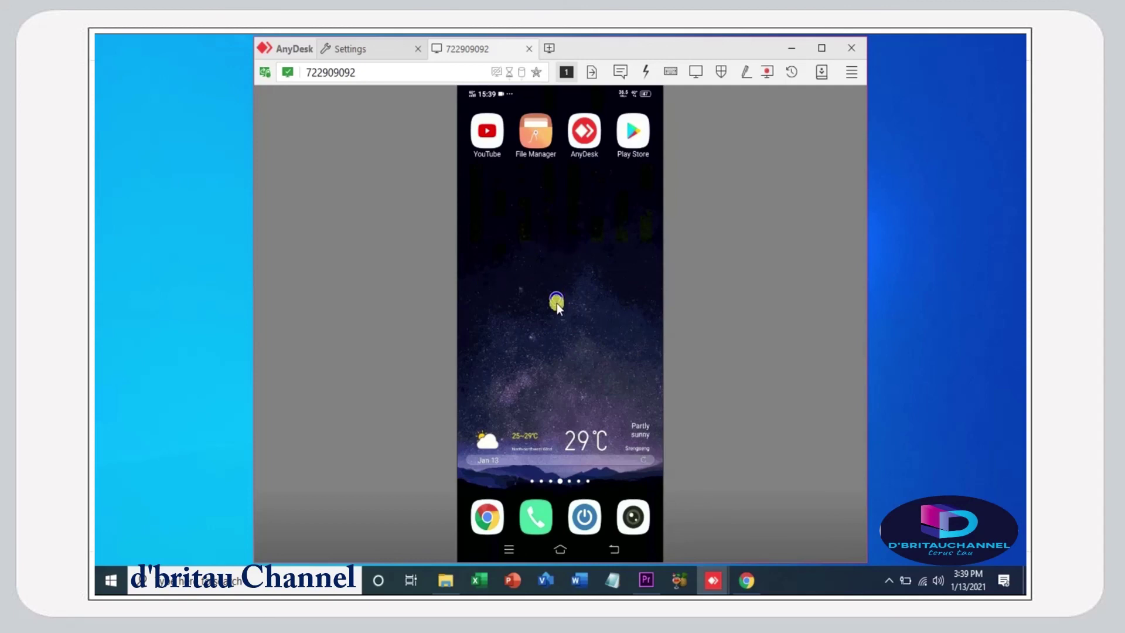
- Tap the AnyDesk app on the phone's mirrored home screen from the PC
{"action": "left_click", "coordinate": [584, 136]}
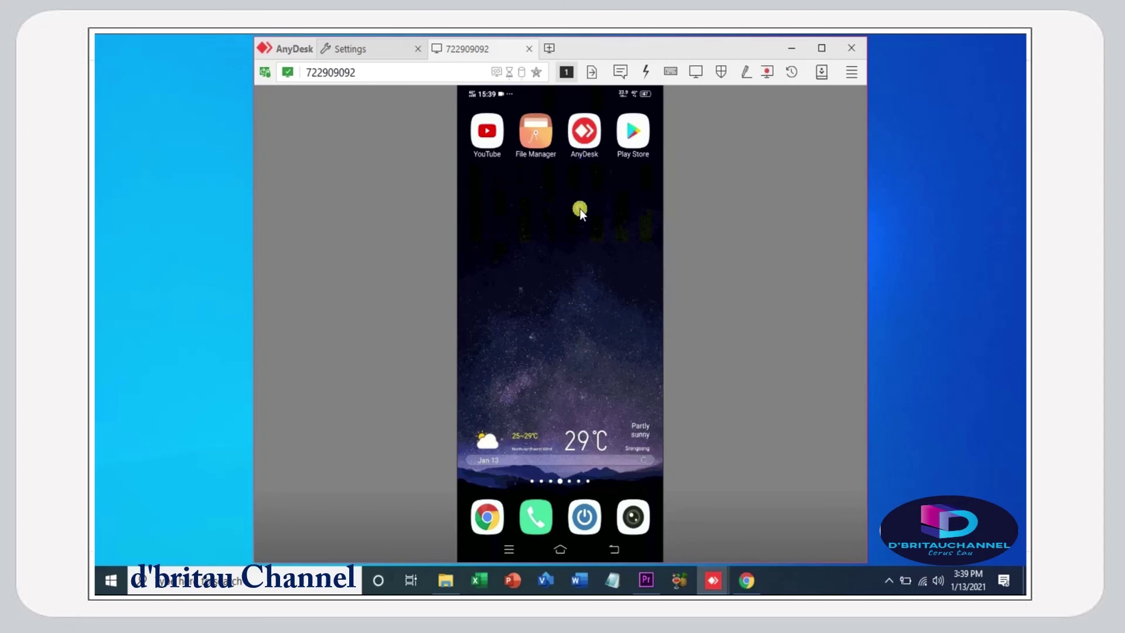